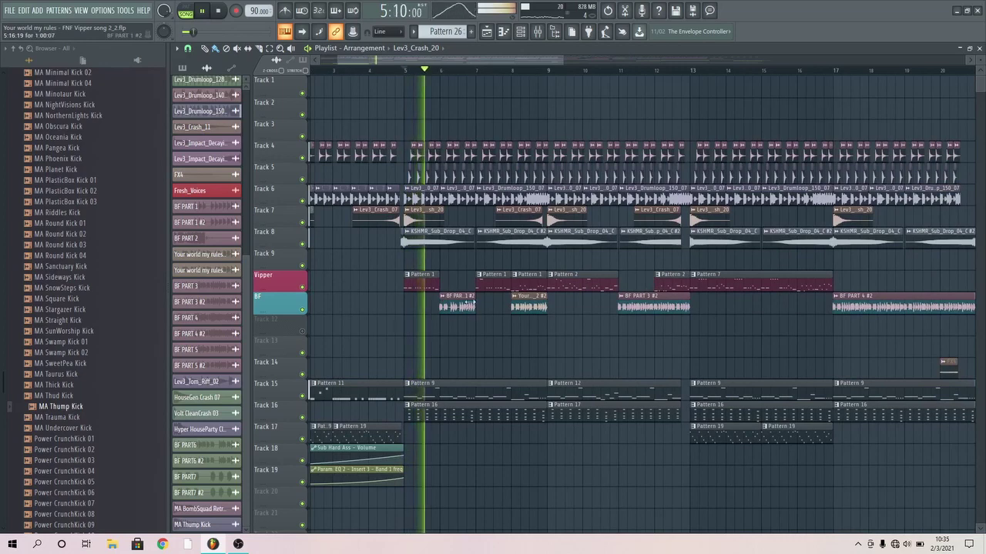
pyautogui.scroll(3, 469, 302)
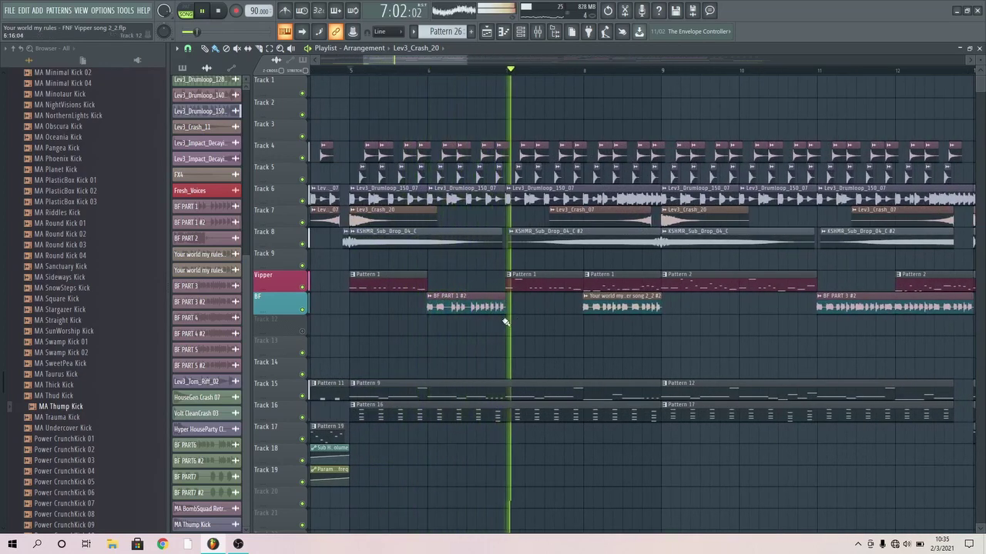
pyautogui.moveTo(488, 307); pyautogui.dragTo(524, 315)
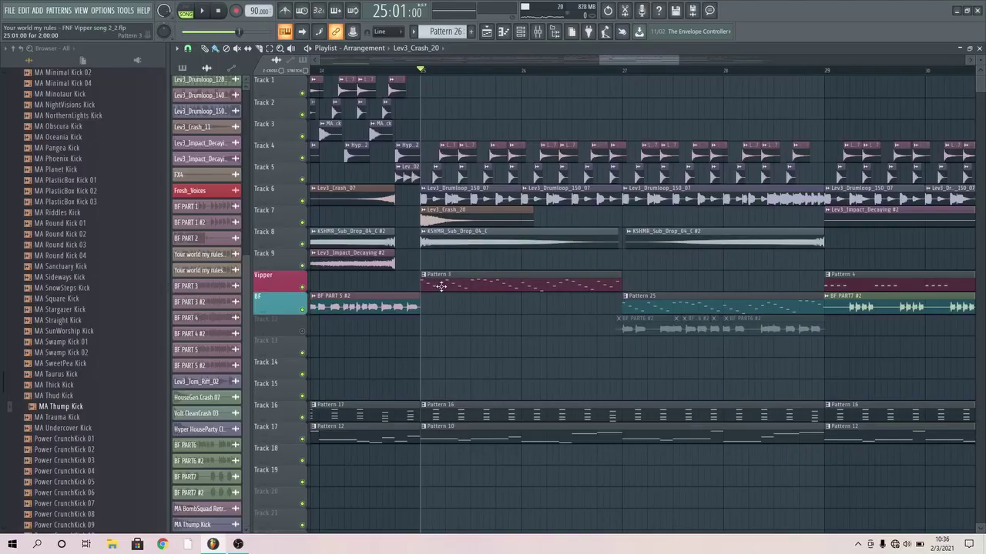
# - Open Pattern 3's VipperVoice melody in the piano roll and play the pattern on its own
pyautogui.doubleClick(441, 286)
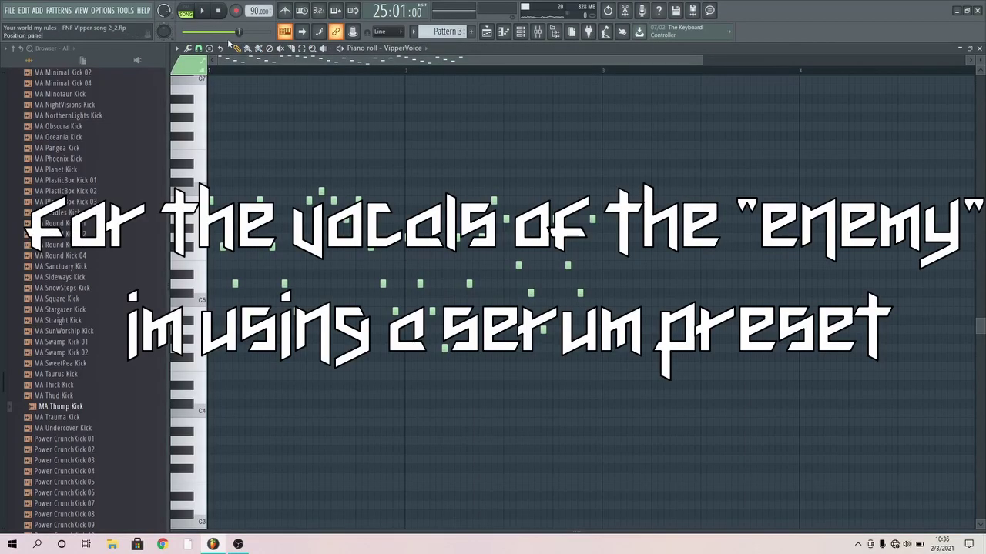
pyautogui.click(185, 13)
pyautogui.press('space')
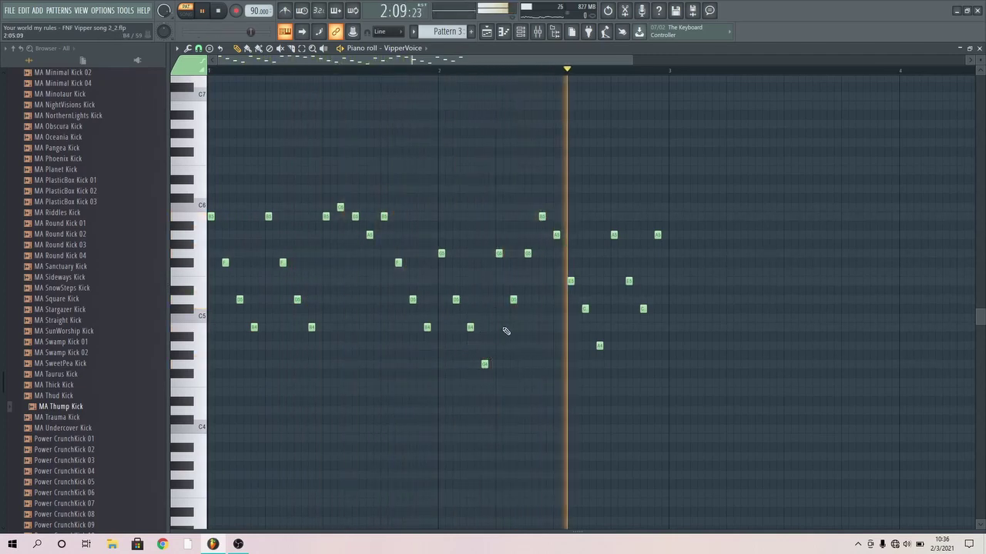
pyautogui.press('space')
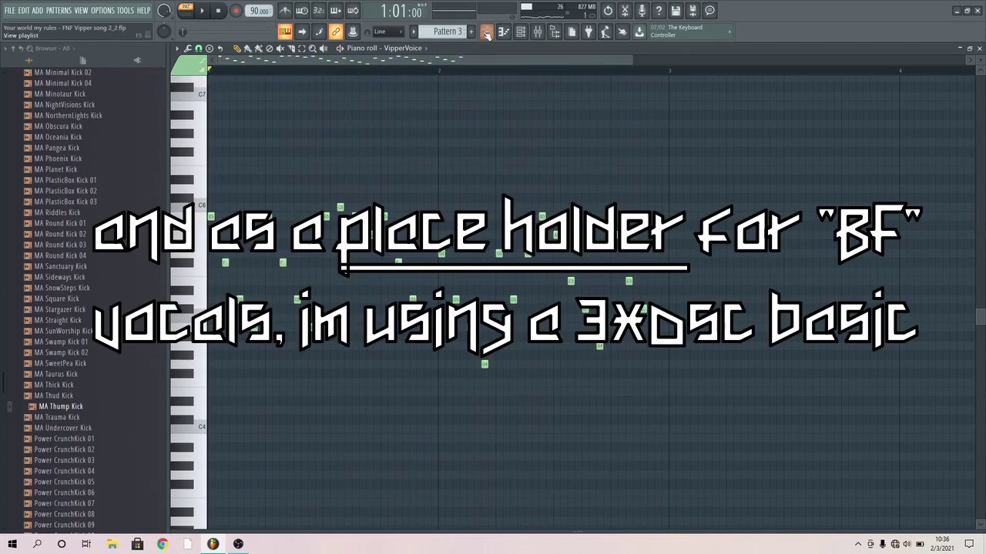
# - Open Pattern 25's 3x Osc placeholder melody in the piano roll and play it through
pyautogui.press('F5')
pyautogui.press('F7')
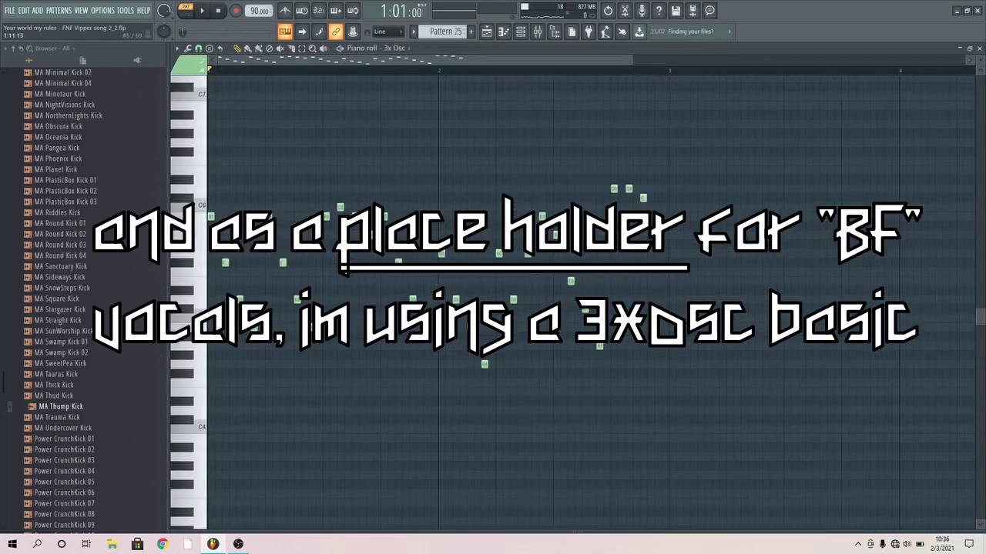
pyautogui.press('space')
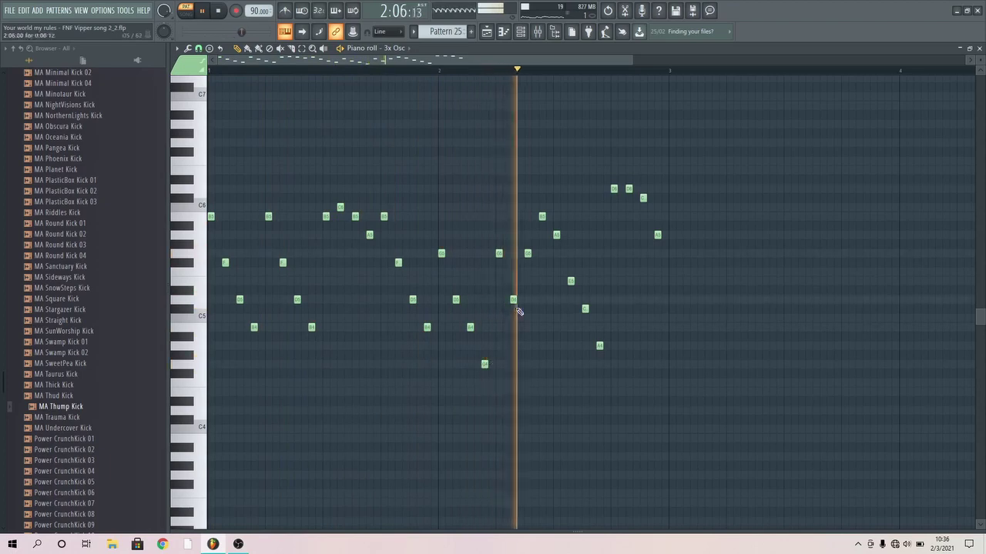
pyautogui.press('space')
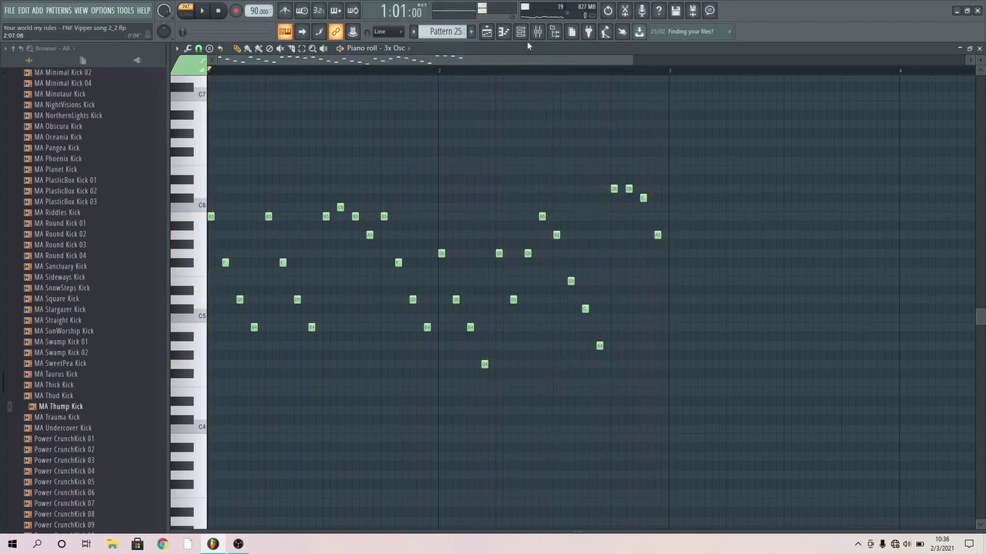
# - Inspect the oscillator settings of the 3x Osc channel, then close the instrument
pyautogui.press('F6')
pyautogui.rightClick(550, 196)
pyautogui.click(533, 197)
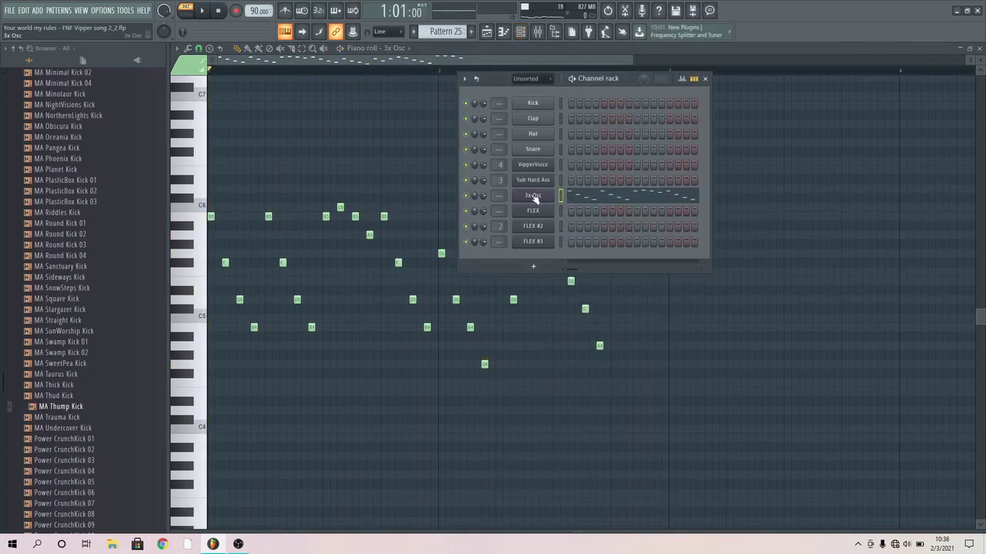
pyautogui.click(533, 197)
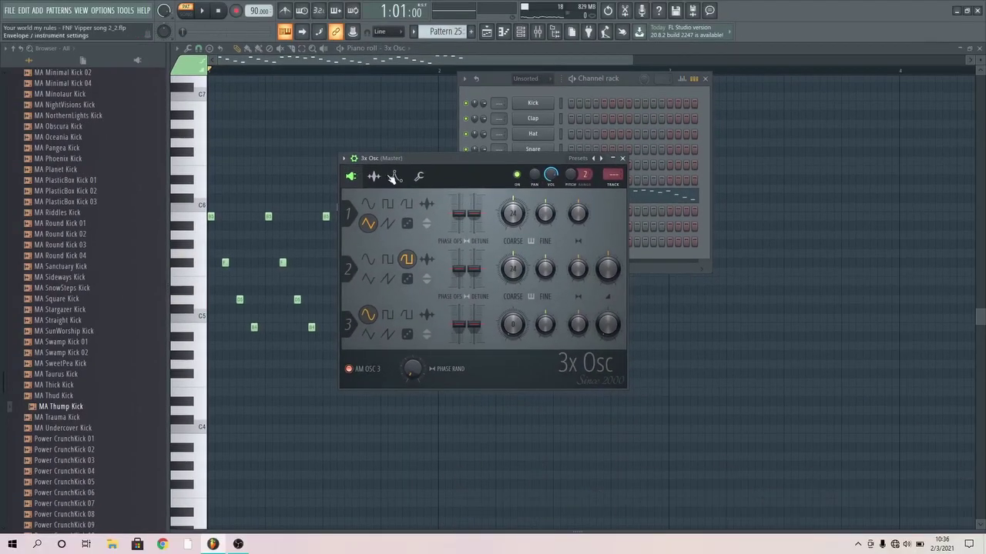
pyautogui.click(624, 159)
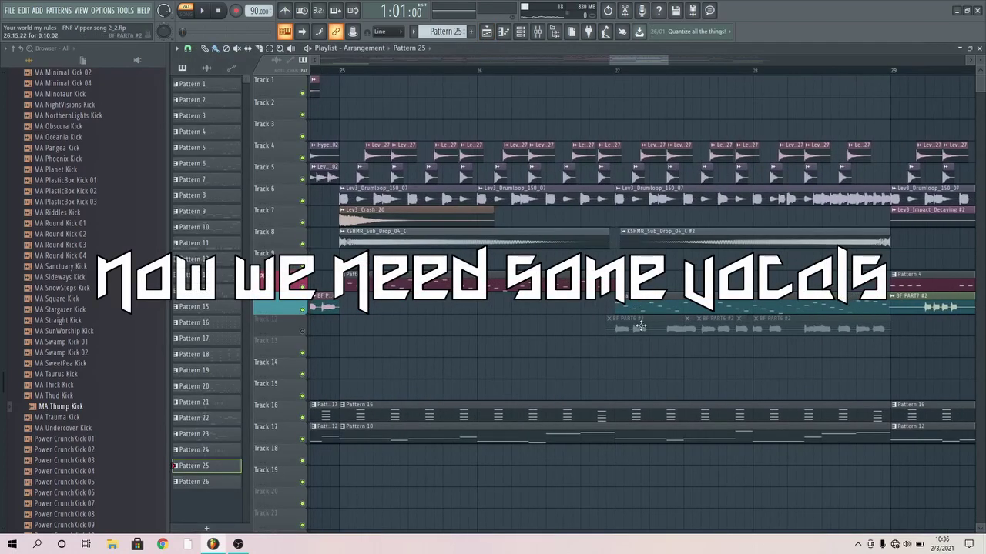
# - Import Fresh_Voices.ogg from the funkin-windows-64bit assets music folder into the playlist and place the clip on Track 13
pyautogui.moveTo(591, 338); pyautogui.dragTo(422, 286)
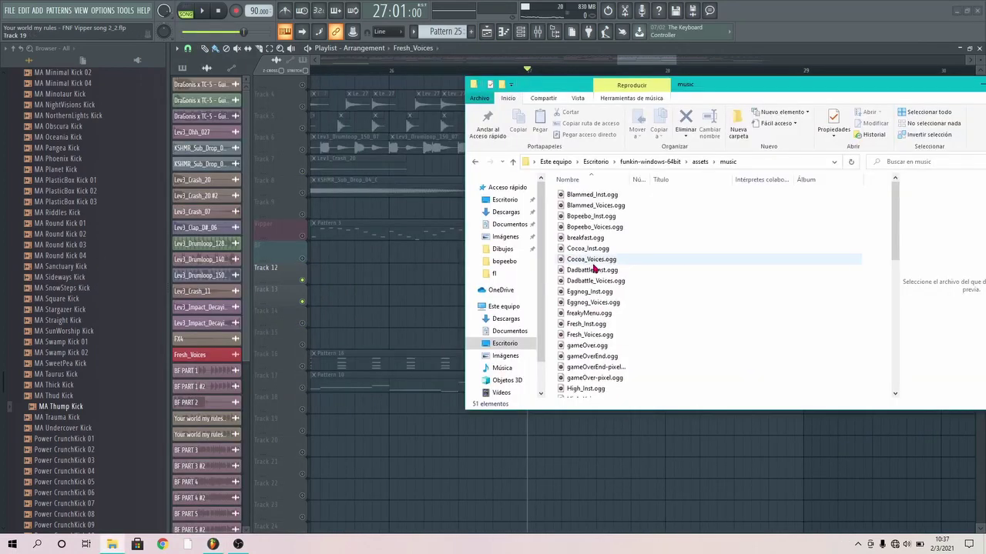
pyautogui.click(599, 324)
pyautogui.click(606, 336)
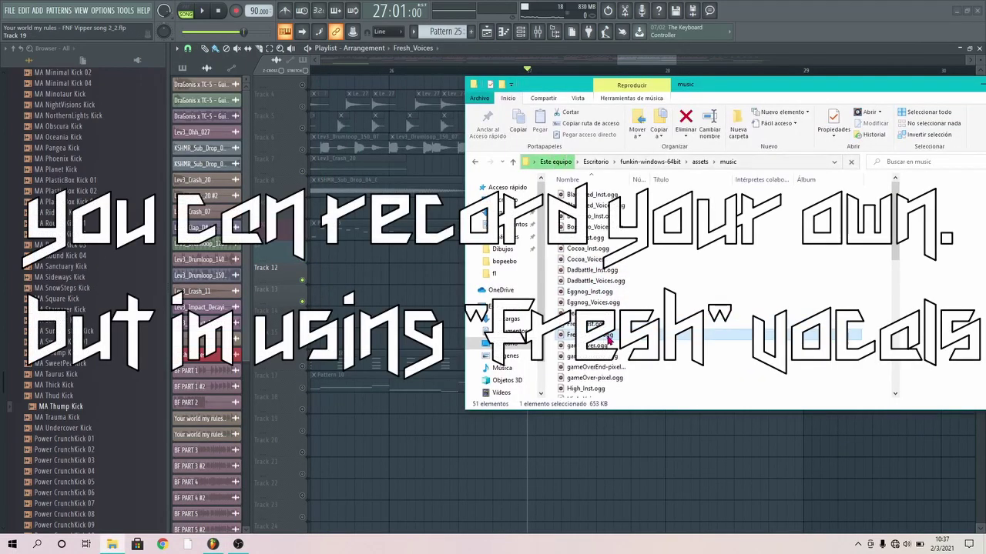
pyautogui.moveTo(506, 445); pyautogui.dragTo(507, 448)
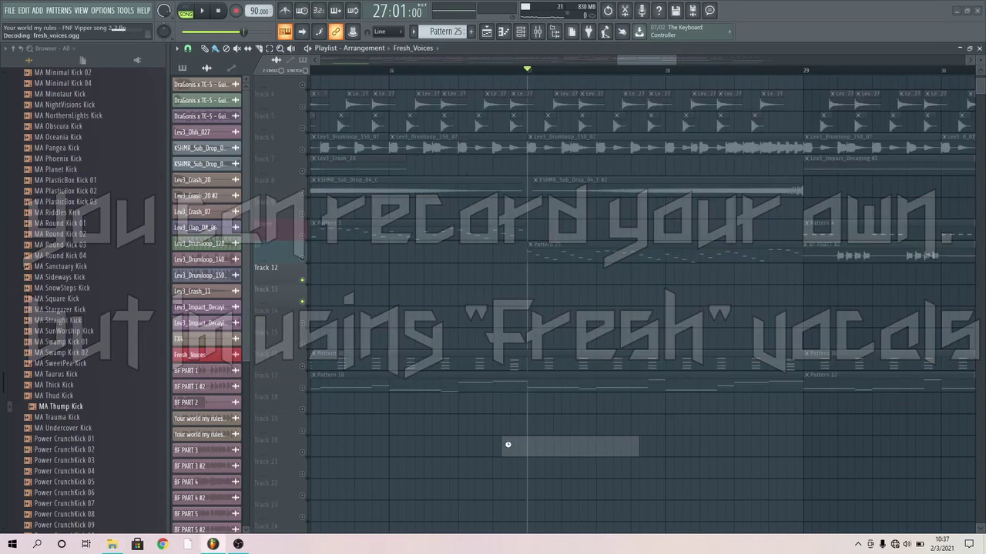
pyautogui.moveTo(523, 291); pyautogui.dragTo(465, 287)
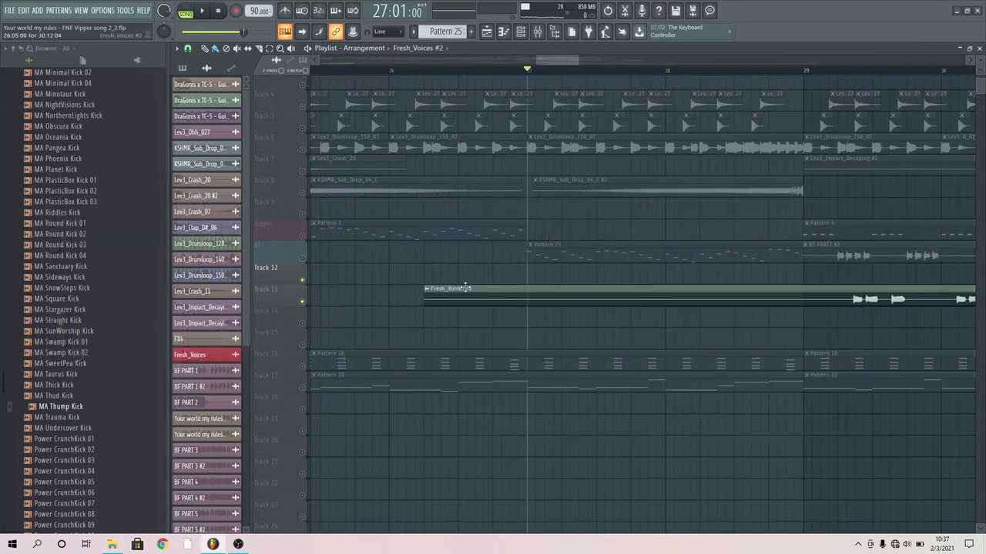
# - Trim the start of the Fresh_Voices clip to the needed beeps and align it with bar 27, checking by playback
pyautogui.moveTo(341, 302); pyautogui.dragTo(530, 292)
pyautogui.press('space')
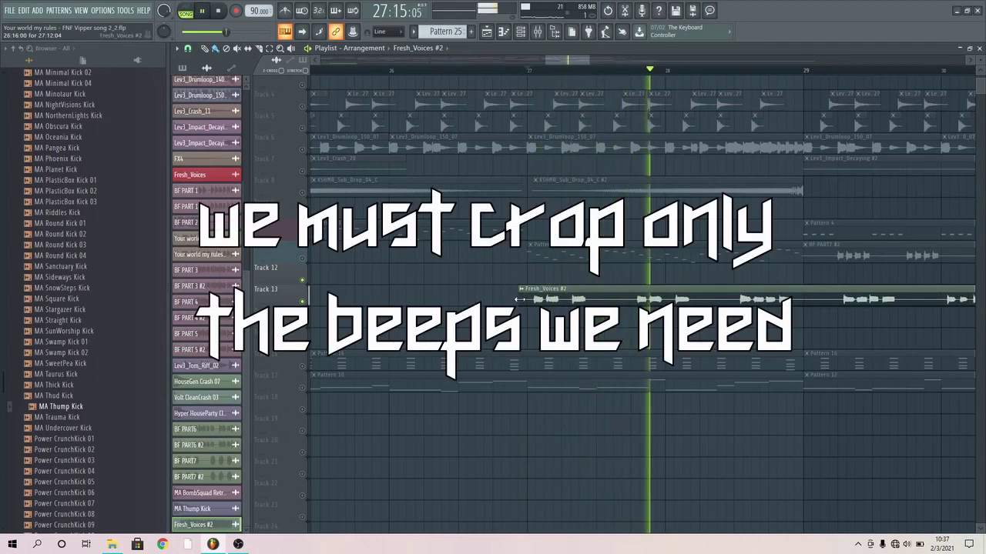
pyautogui.press('space')
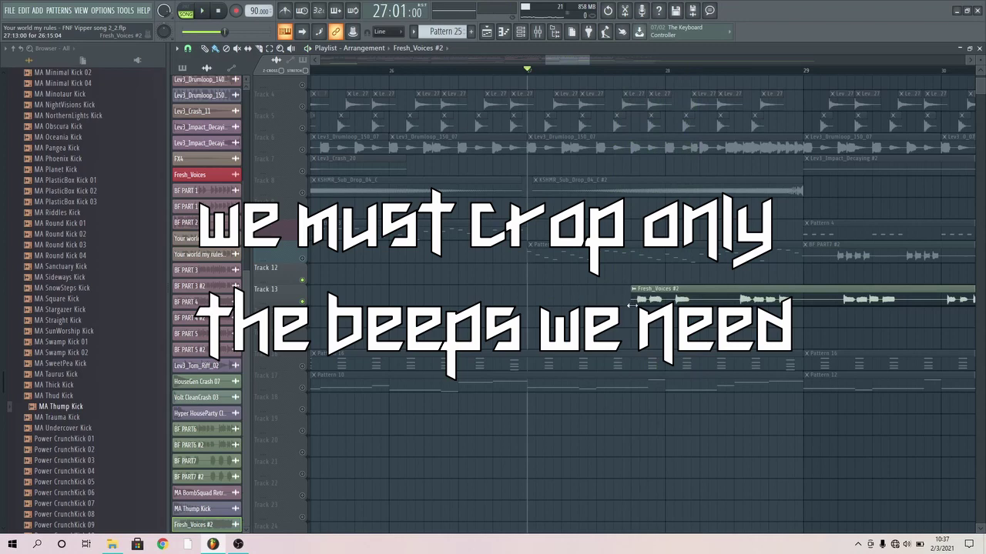
pyautogui.moveTo(595, 299); pyautogui.dragTo(562, 298)
pyautogui.scroll(5, 561, 298)
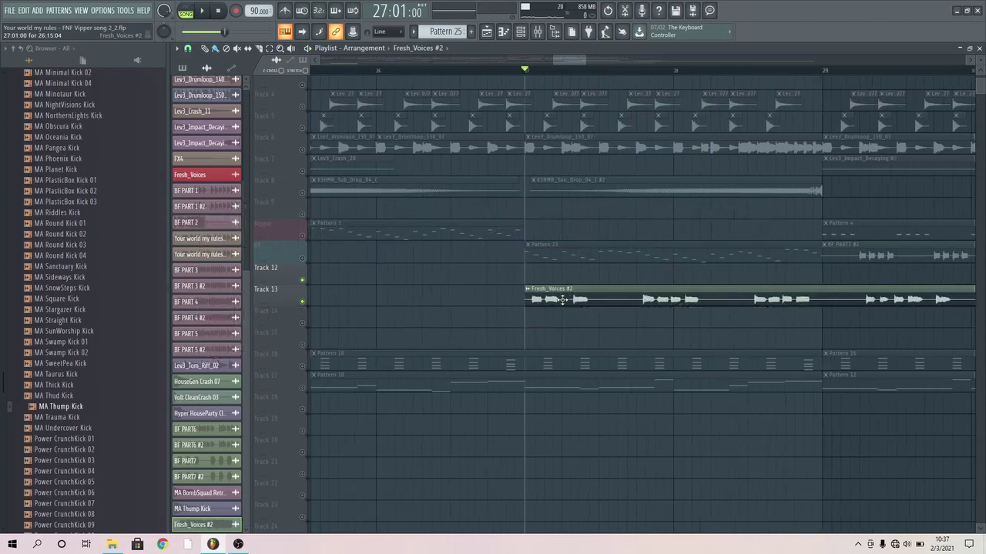
pyautogui.press('space')
pyautogui.press('space')
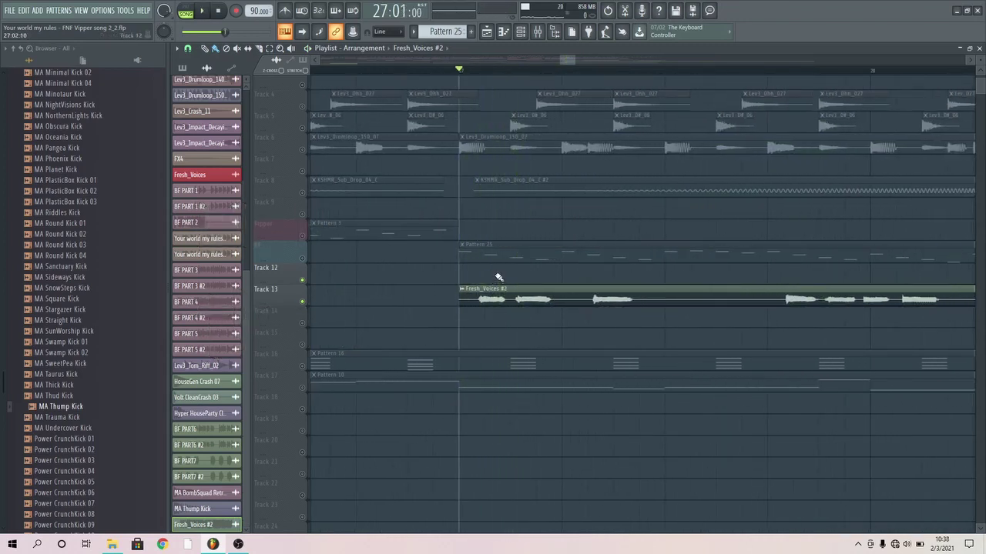
# - Slice the Fresh_Voices clip on Track 13 into four separate beeps, keep only those, and play them back from bar 27
pyautogui.press('space')
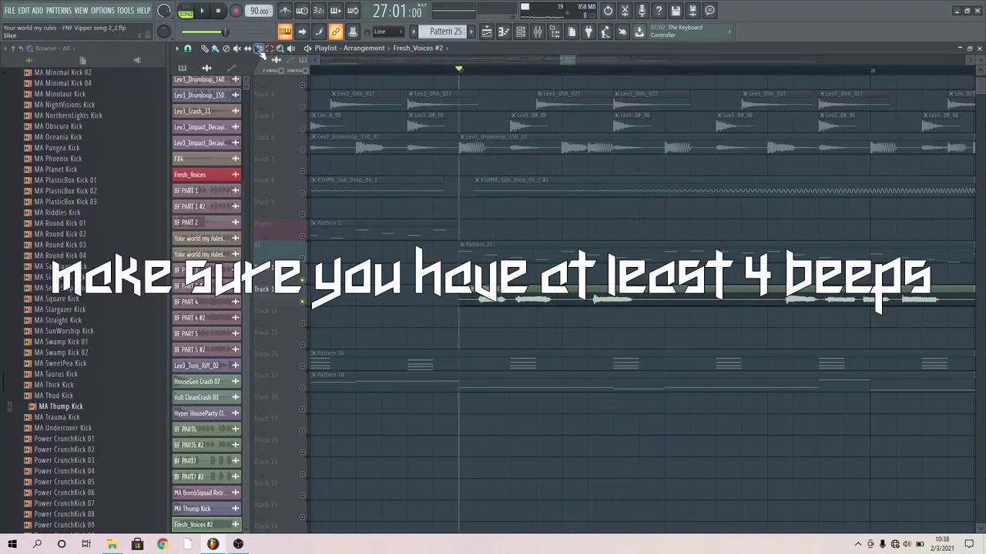
pyautogui.click(519, 308)
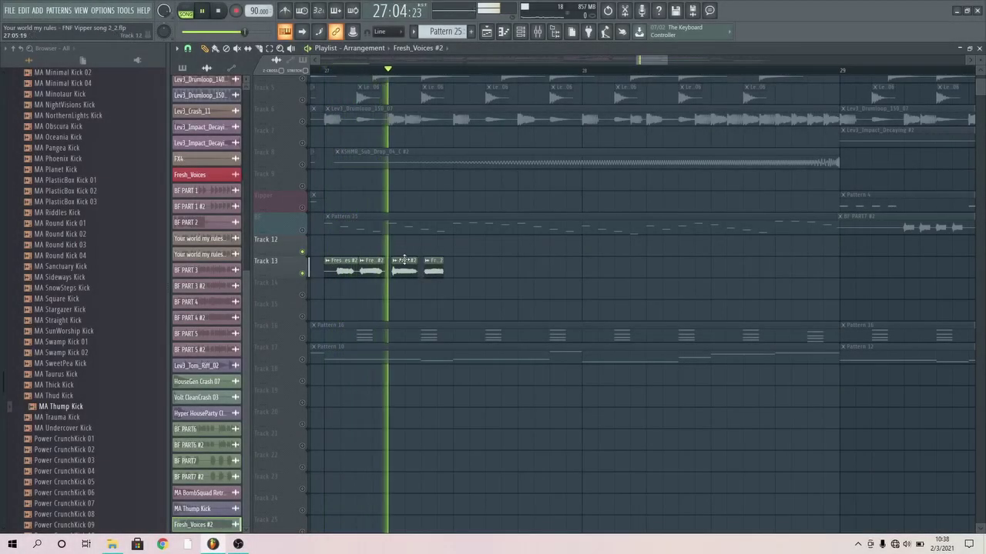
pyautogui.scroll(2, 454, 274)
pyautogui.press('space')
pyautogui.moveTo(531, 260); pyautogui.dragTo(671, 277)
pyautogui.scroll(3, 445, 249)
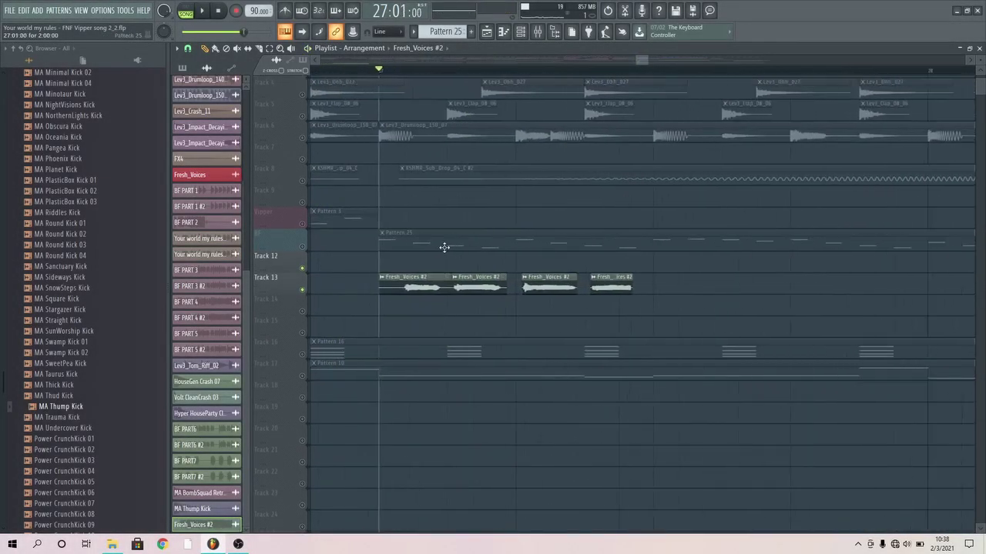
pyautogui.press('space')
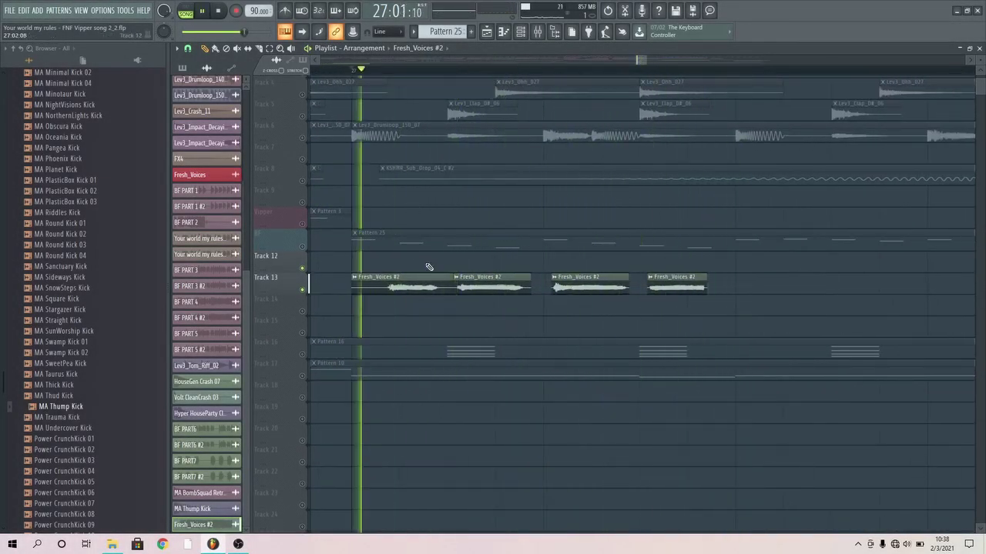
pyautogui.press('space')
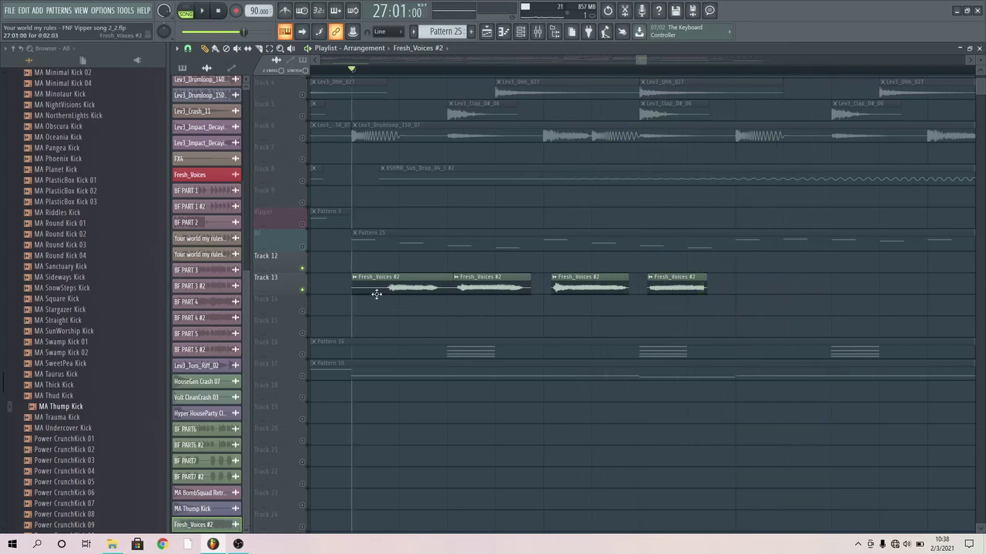
# - Enable the BF track and play the Pattern 25 placeholder melody from bar 27
pyautogui.scroll(2, 423, 286)
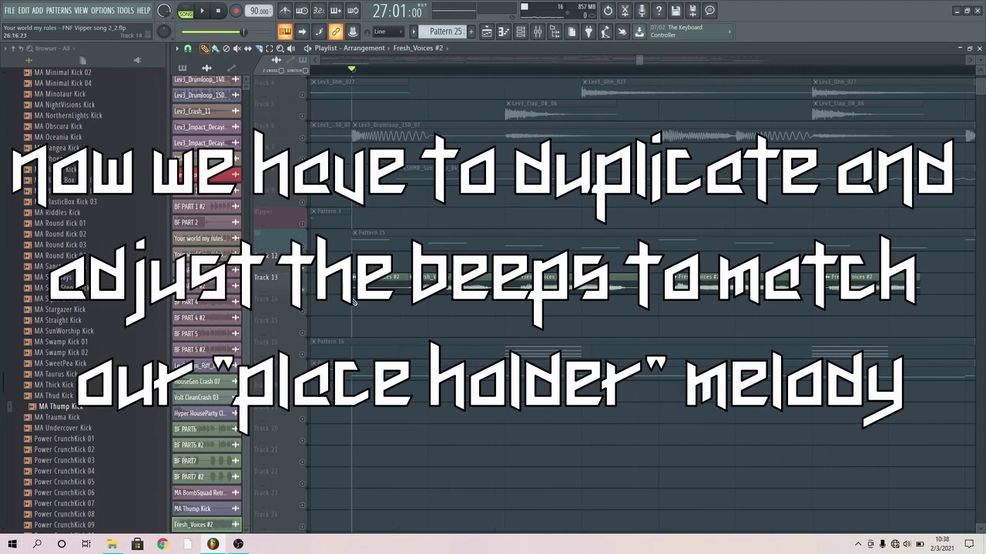
pyautogui.click(302, 246)
pyautogui.press('space')
pyautogui.press('space')
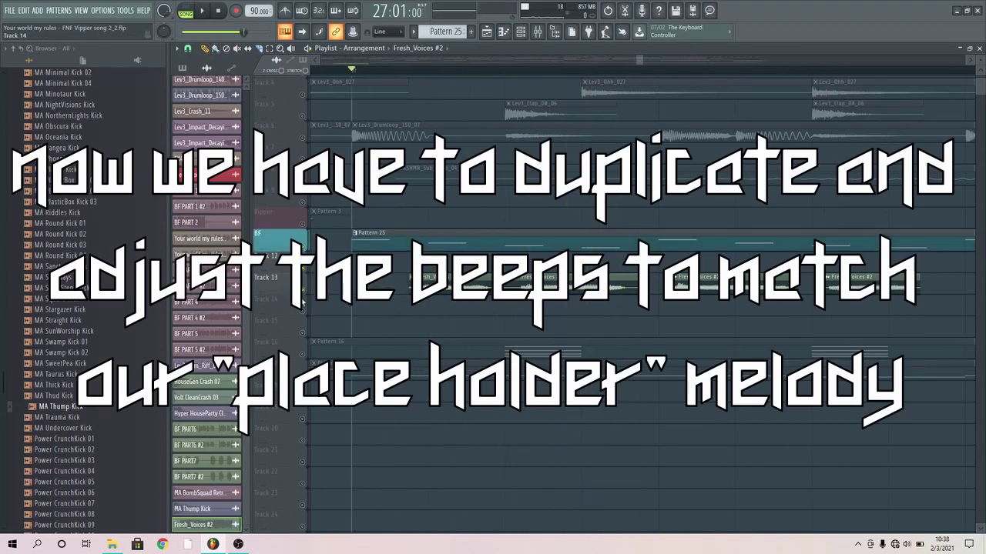
pyautogui.press('space')
pyautogui.scroll(-1, 508, 240)
pyautogui.scroll(-3, 509, 251)
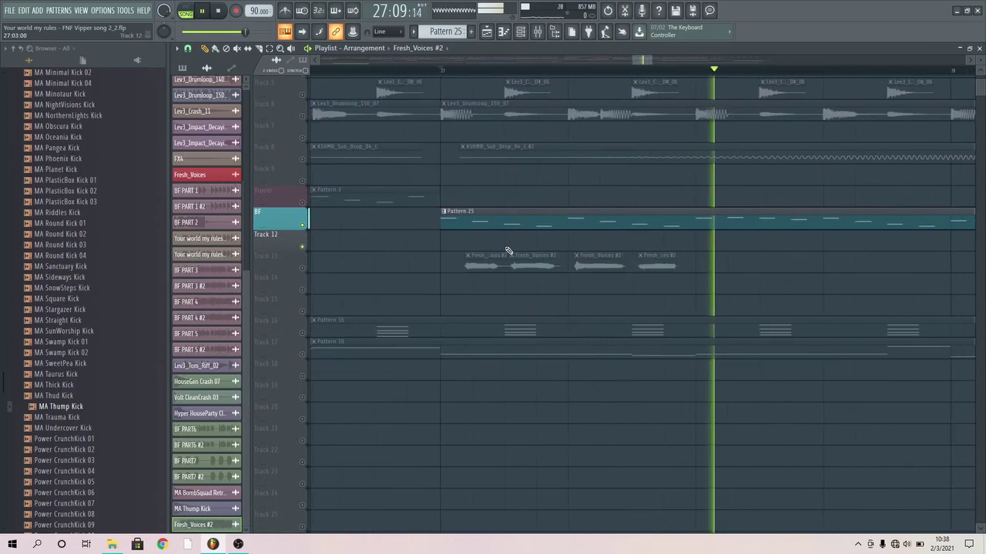
pyautogui.scroll(3, 524, 255)
pyautogui.scroll(1, 533, 258)
pyautogui.hscroll(2, 519, 296)
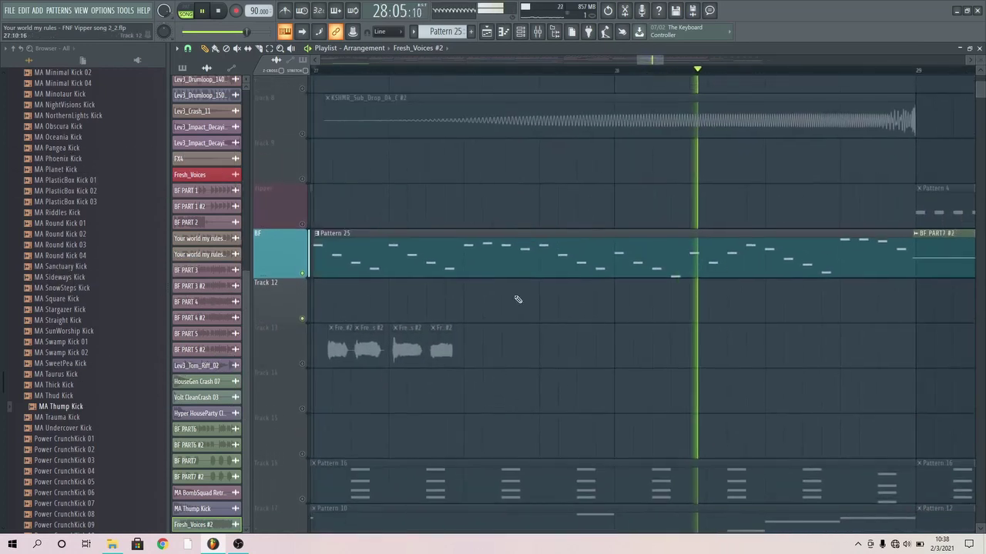
pyautogui.scroll(-2, 517, 299)
pyautogui.press('space')
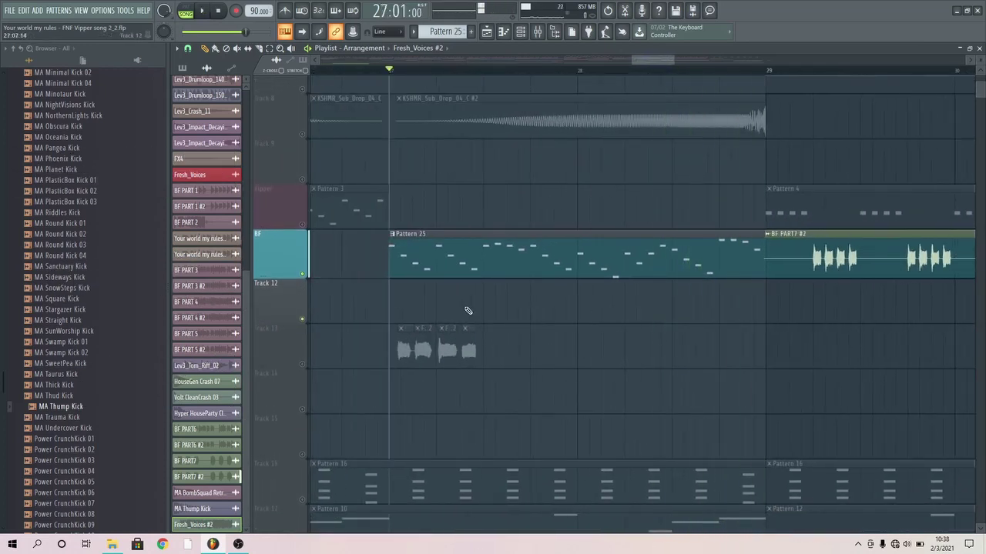
# - Mute Track 13 and fit beep copies on Track 12 under the first notes of Pattern 25
pyautogui.scroll(1, 427, 324)
pyautogui.scroll(5, 427, 324)
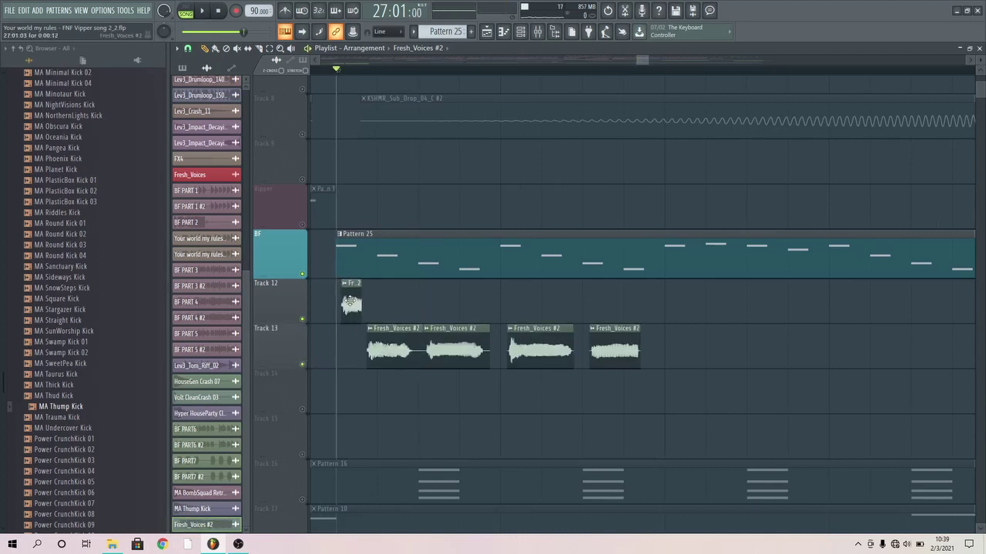
pyautogui.click(302, 364)
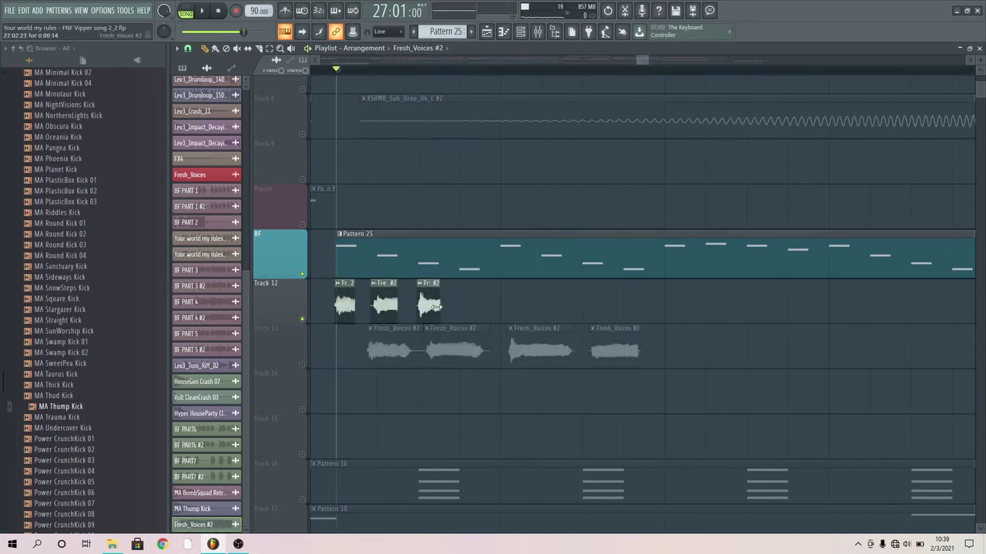
pyautogui.moveTo(435, 307); pyautogui.dragTo(433, 307)
pyautogui.click(484, 317)
# - Duplicate the Track 12 beeps along the rest of bar 27 and into bar 28, following the Pattern 25 notes
pyautogui.scroll(-2, 479, 305)
pyautogui.hotkey('ctrl', 'b')
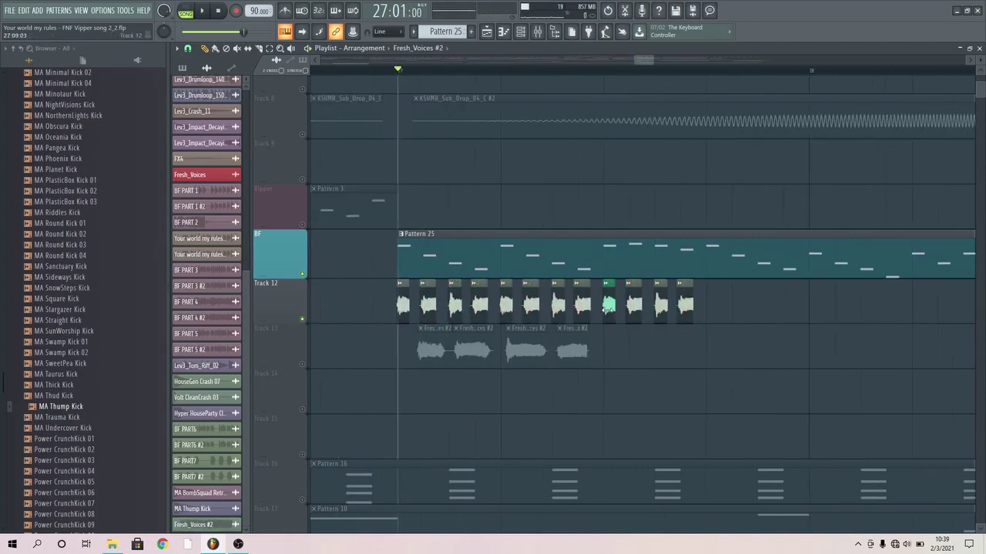
pyautogui.moveTo(696, 302); pyautogui.dragTo(722, 302)
pyautogui.scroll(-2, 722, 331)
pyautogui.moveTo(722, 331); pyautogui.dragTo(539, 337)
pyautogui.press('space')
pyautogui.press('space')
pyautogui.scroll(3, 598, 326)
pyautogui.hotkey('ctrl', 'b')
pyautogui.keyDown('ctrl'); pyautogui.click(617, 338); pyautogui.keyUp('ctrl')
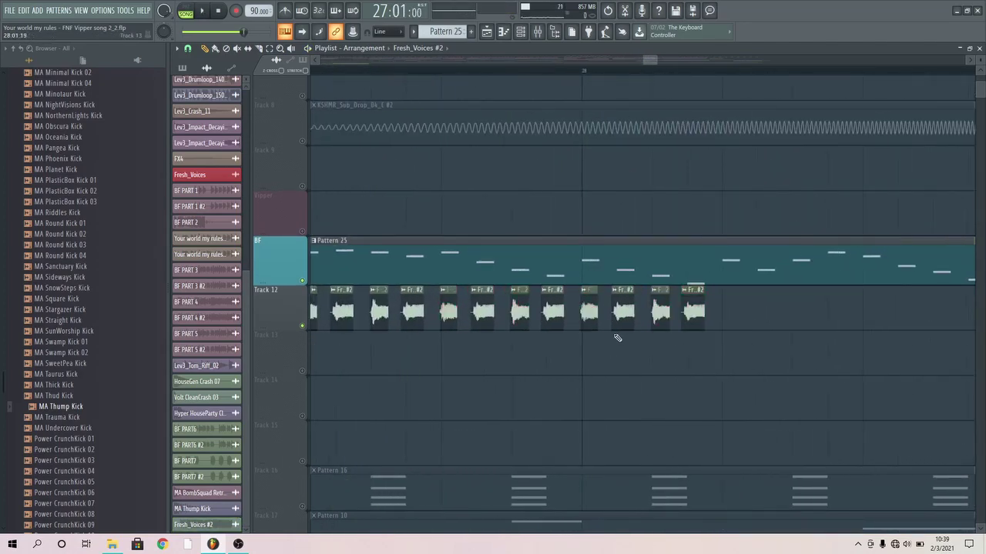
# - Duplicate the Track 12 beeps along the rest of bar 28, following the Pattern 25 notes up to the end of the pattern
pyautogui.click(591, 74)
pyautogui.hotkey('ctrl', 'd')
pyautogui.moveTo(691, 330); pyautogui.dragTo(681, 329)
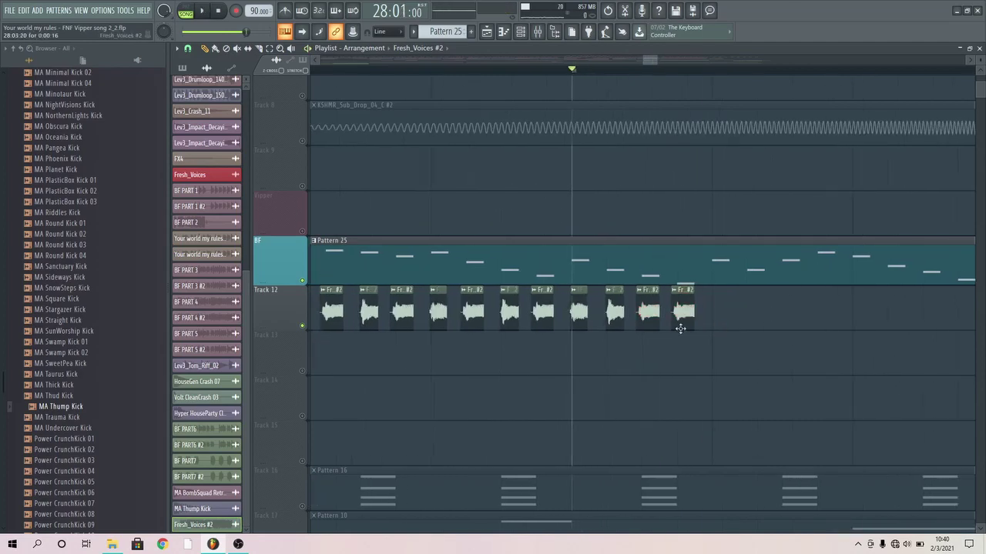
pyautogui.hscroll(2, 692, 319)
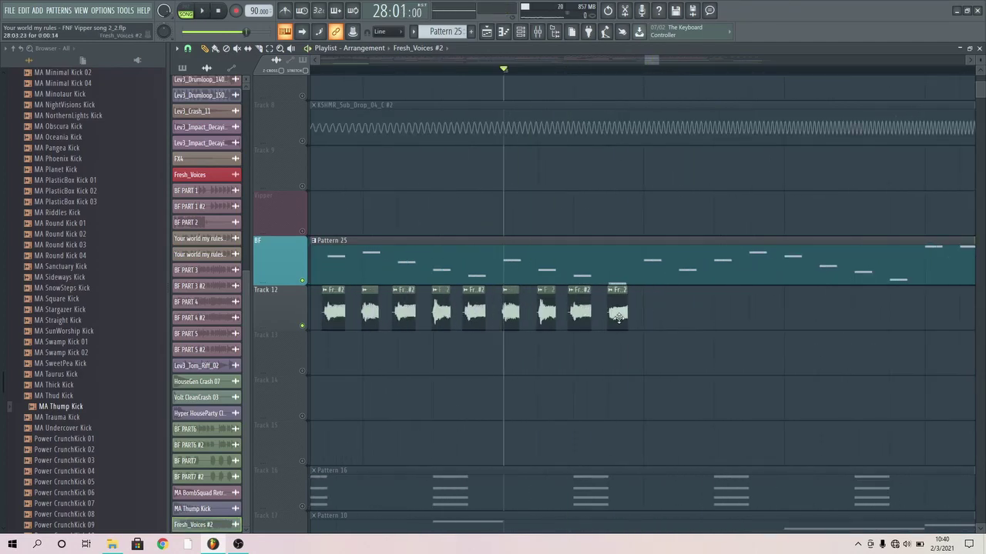
pyautogui.moveTo(618, 318); pyautogui.dragTo(759, 318)
pyautogui.press('space')
pyautogui.press('space')
pyautogui.scroll(-2, 644, 356)
pyautogui.moveTo(570, 322); pyautogui.dragTo(592, 322)
pyautogui.scroll(-2, 609, 319)
pyautogui.moveTo(443, 282); pyautogui.dragTo(942, 297)
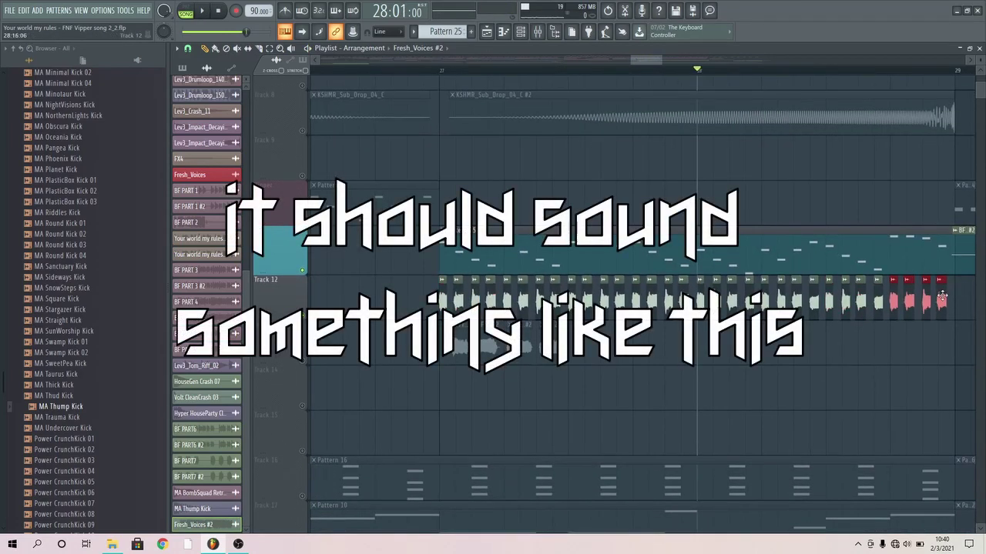
# - Play the beeps together with Pattern 25 from bar 27, and solo Track 12 to hear only the vocals
pyautogui.scroll(-2, 362, 274)
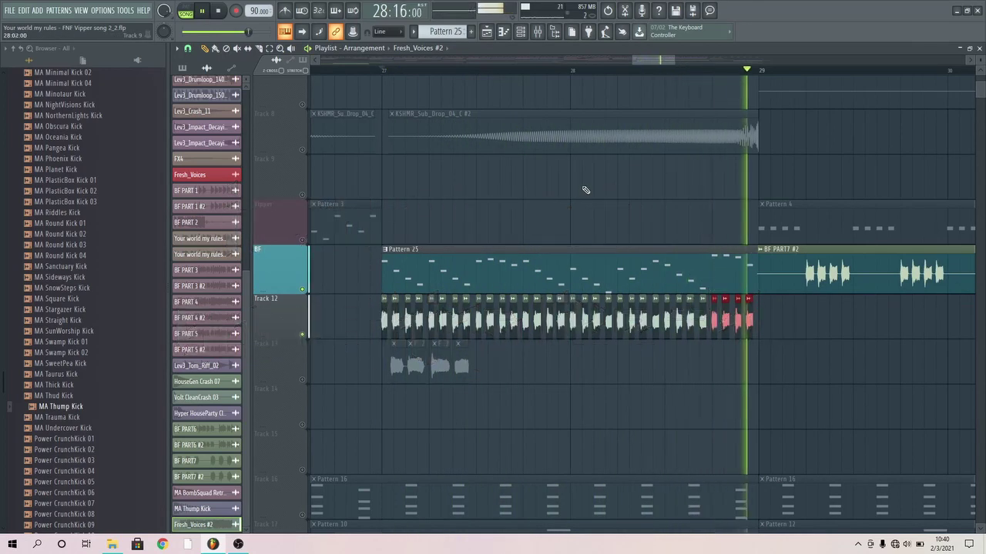
pyautogui.press('space')
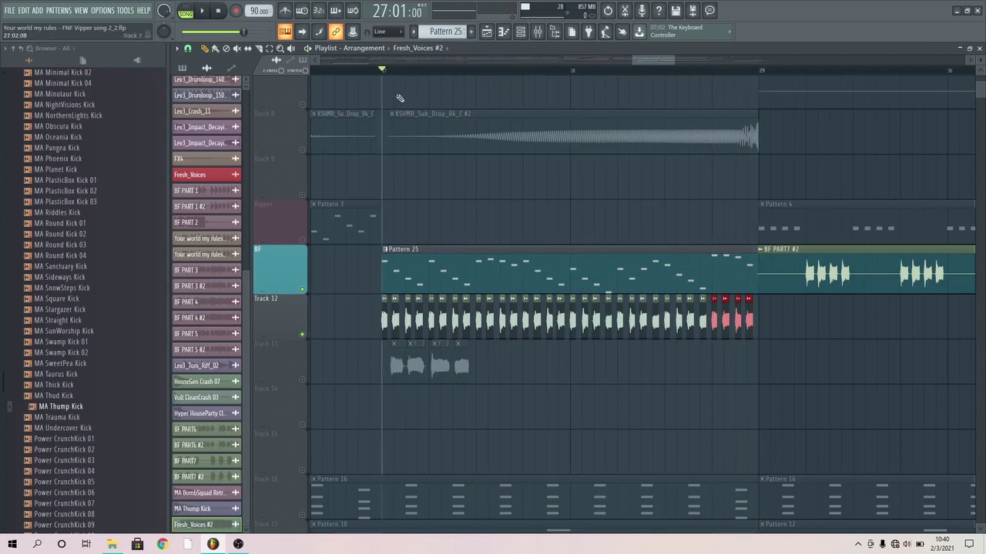
pyautogui.rightClick(301, 331)
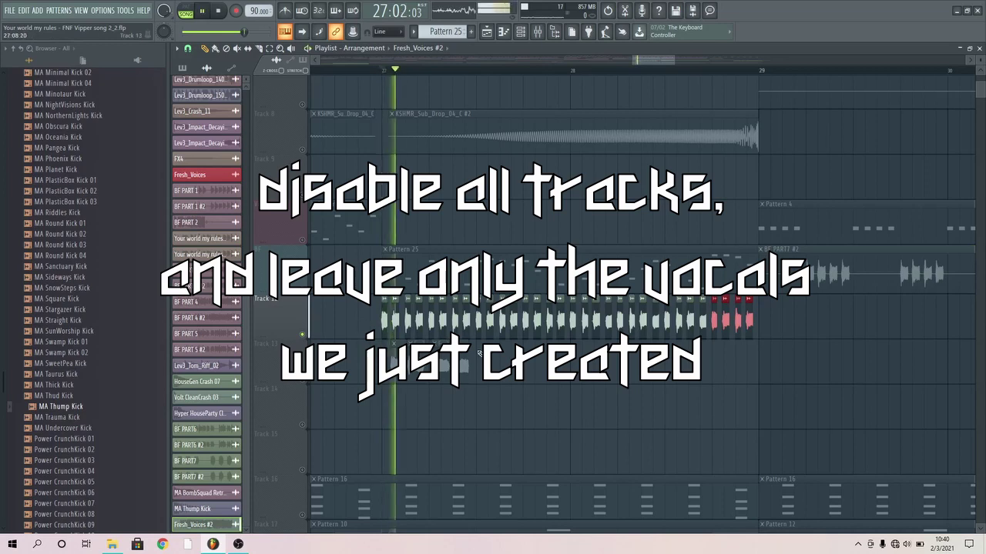
pyautogui.press('space')
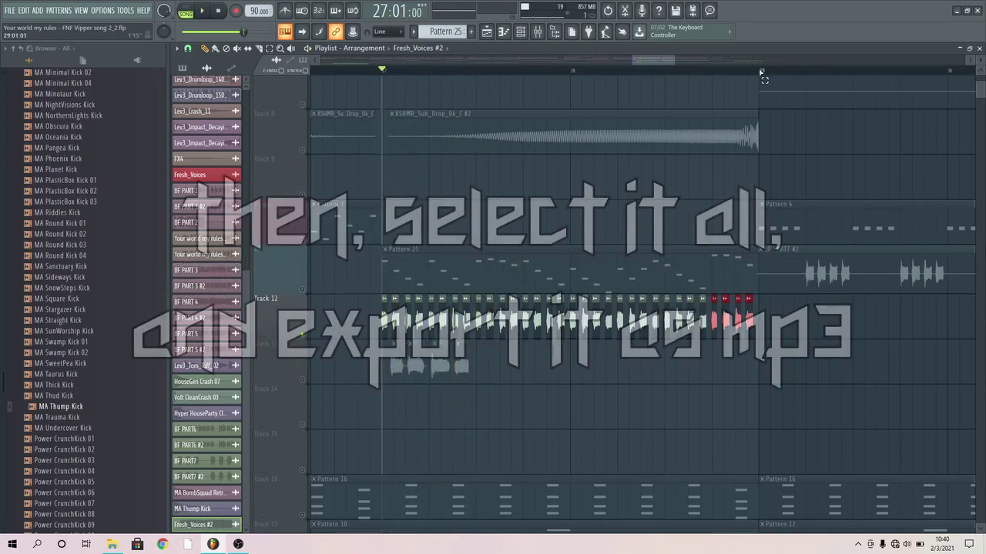
# - Select bars 27 and 28 in the playlist and export that range as an MP3 file named BF PART8
pyautogui.moveTo(761, 73); pyautogui.dragTo(457, 80)
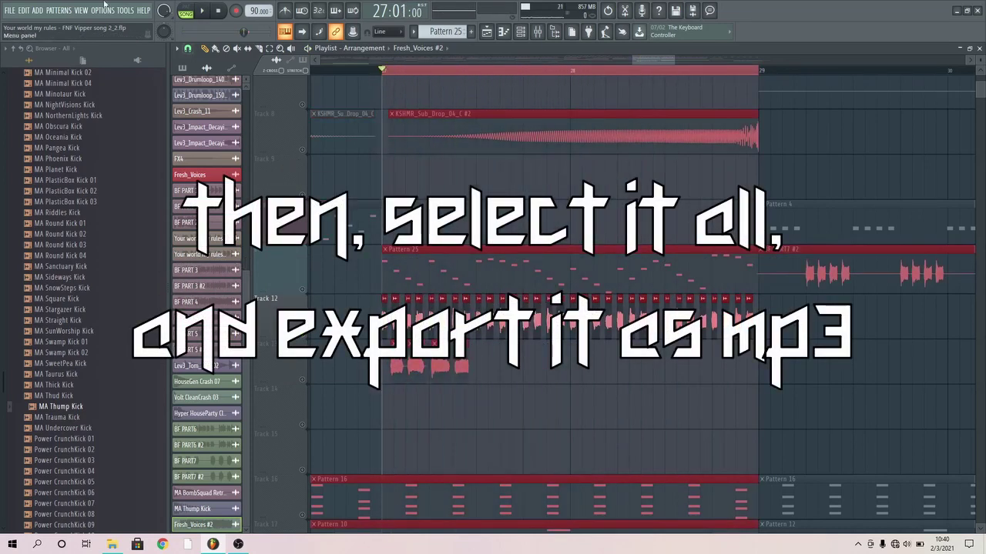
pyautogui.click(10, 10)
pyautogui.moveTo(31, 104)
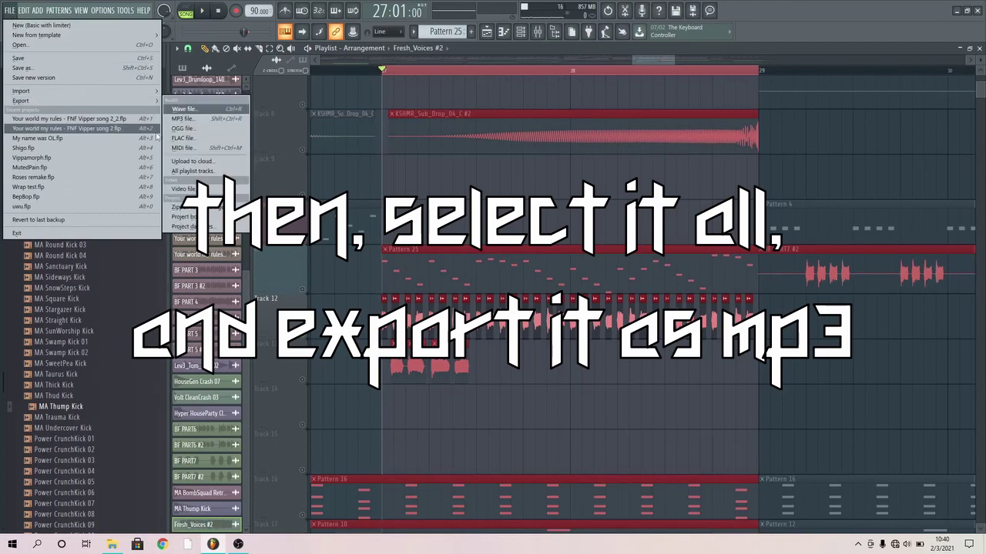
pyautogui.click(180, 120)
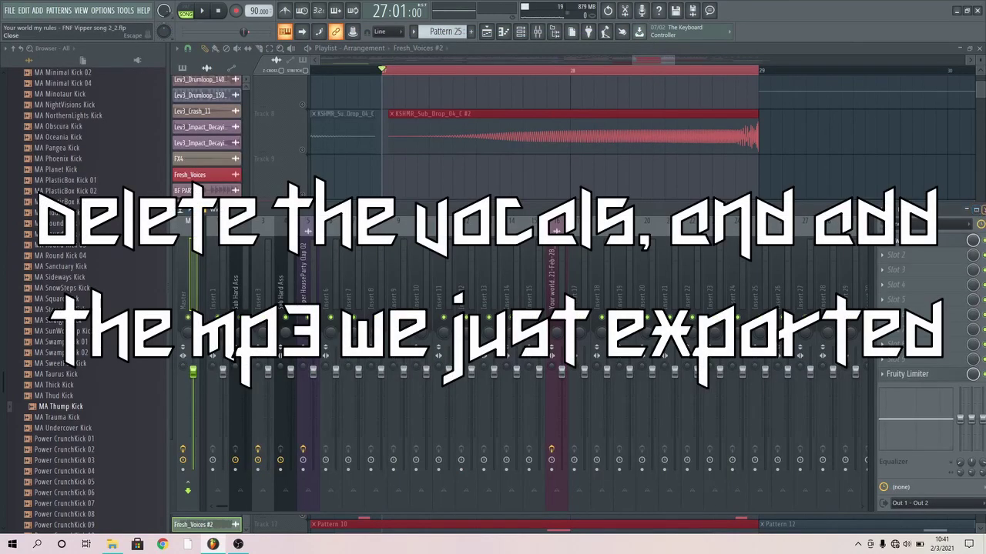
# - Place BF PART8.mp3 from the fl folder on Track 13 at bar 27 and delete the old beeps on Tracks 12 and 13
pyautogui.press('F9')
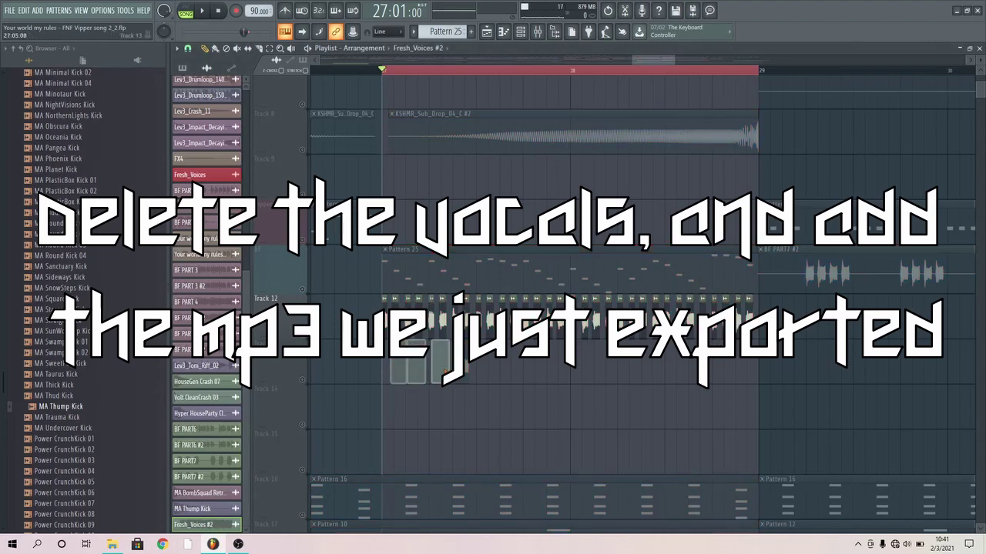
pyautogui.click(114, 545)
pyautogui.scroll(-1, 595, 302)
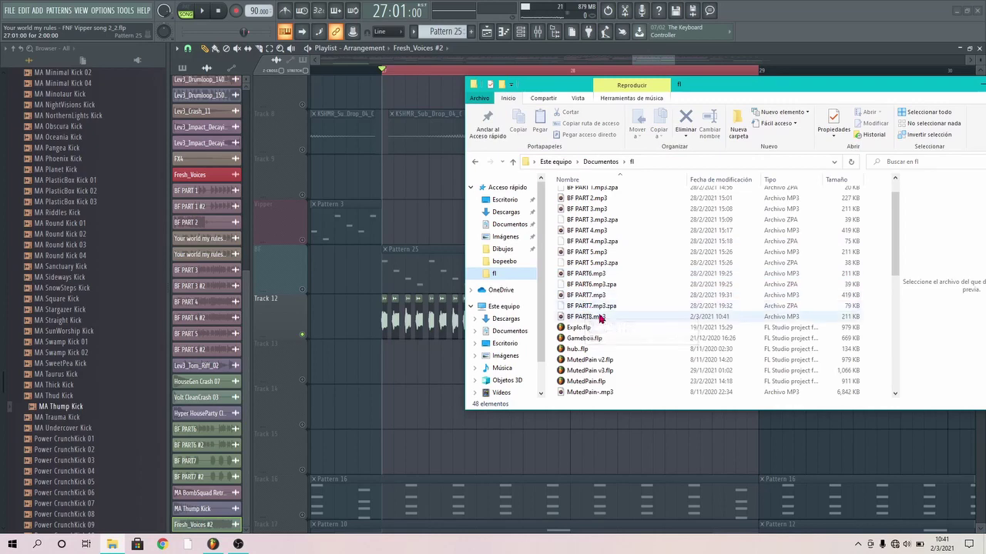
pyautogui.moveTo(587, 316); pyautogui.dragTo(431, 336)
pyautogui.moveTo(398, 364); pyautogui.dragTo(422, 361)
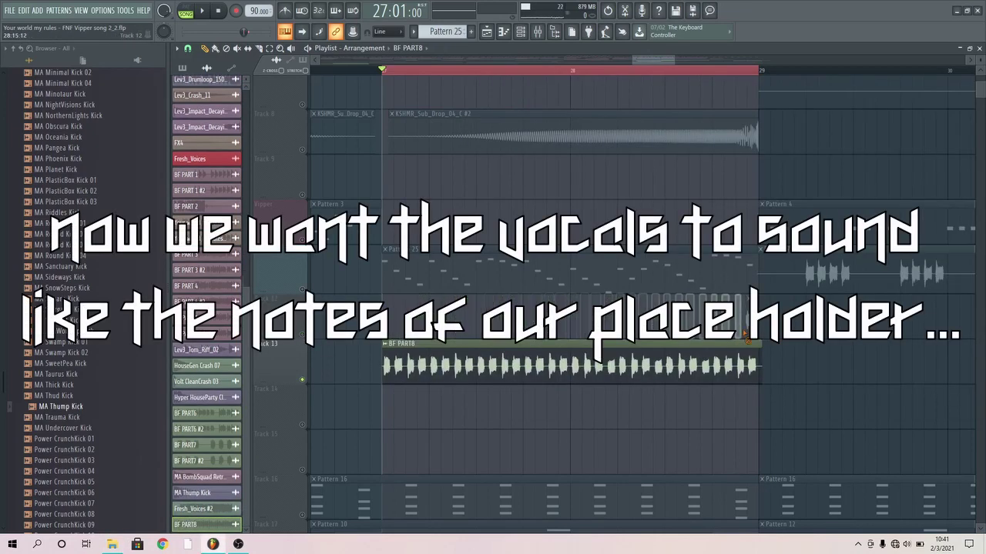
pyautogui.moveTo(410, 348); pyautogui.dragTo(435, 371)
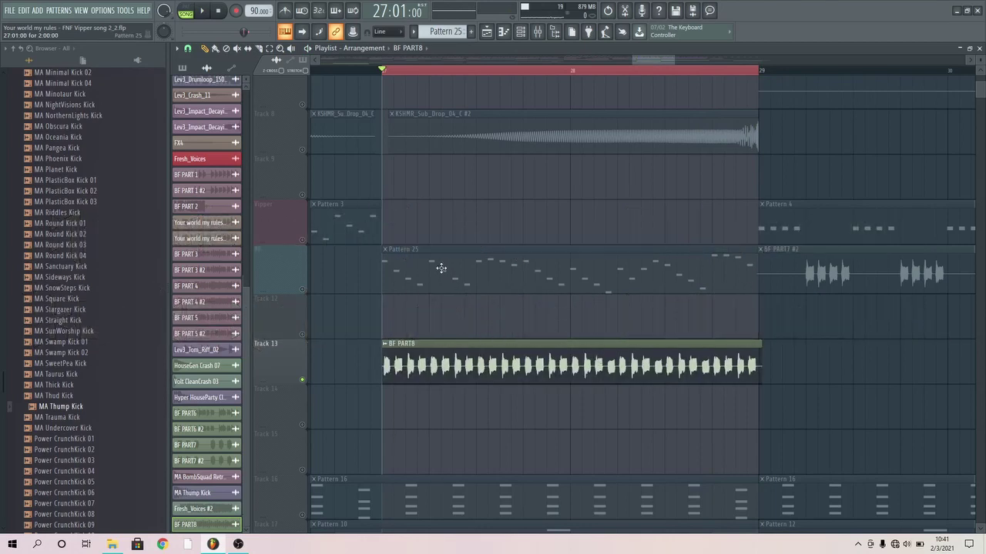
# - Open the 3x Osc piano roll of Pattern 25 as a floating window and move it to one side of the screen
pyautogui.doubleClick(441, 268)
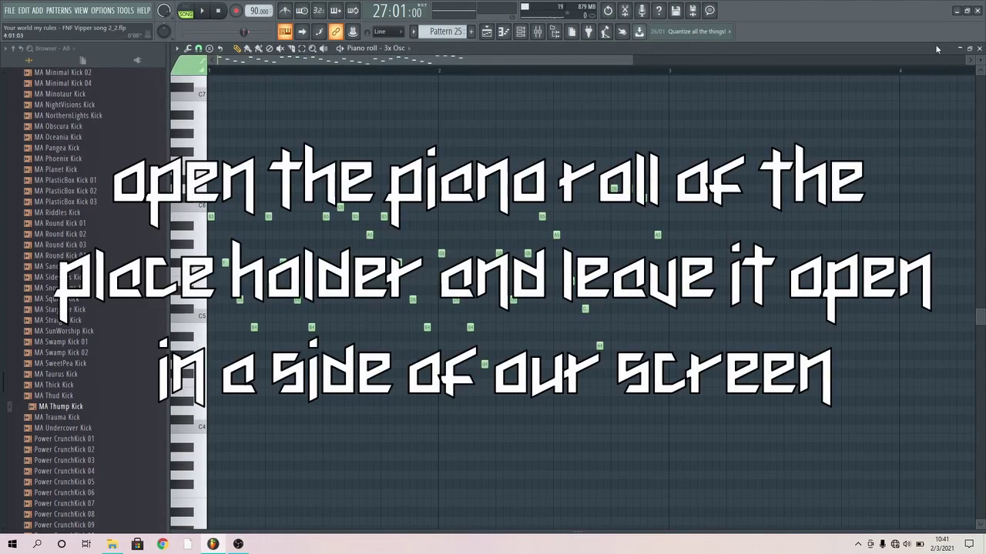
pyautogui.click(972, 50)
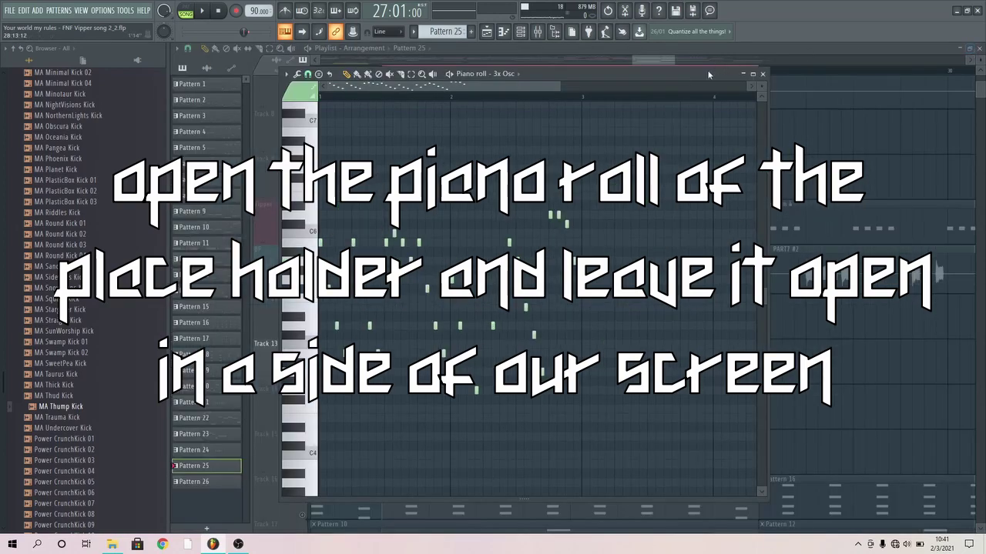
pyautogui.moveTo(669, 78); pyautogui.dragTo(908, 94)
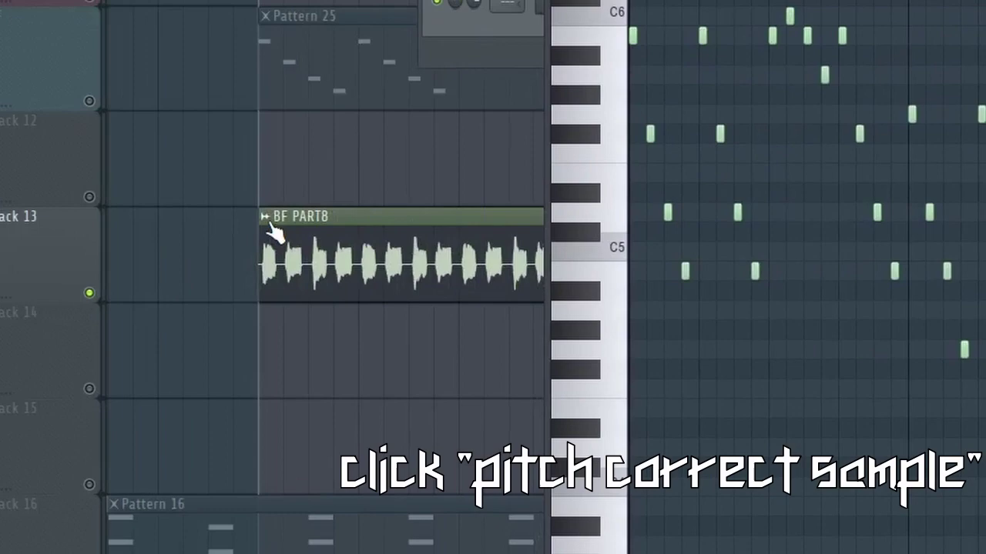
# - Open the BF PART8 clip in Newtone for pitch correction, close the playlist, and arrange an enlarged Newtone beside the piano roll
pyautogui.rightClick(397, 339)
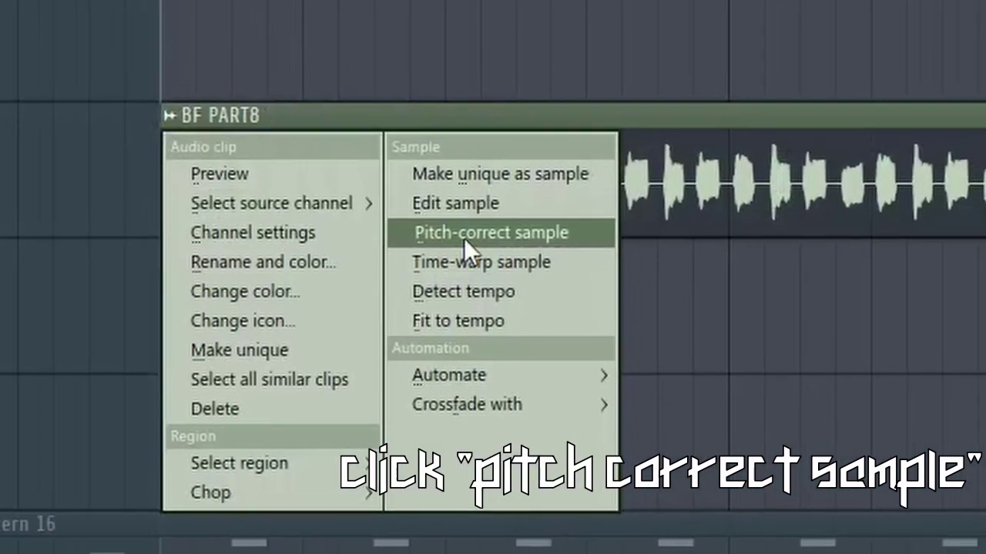
pyautogui.click(416, 208)
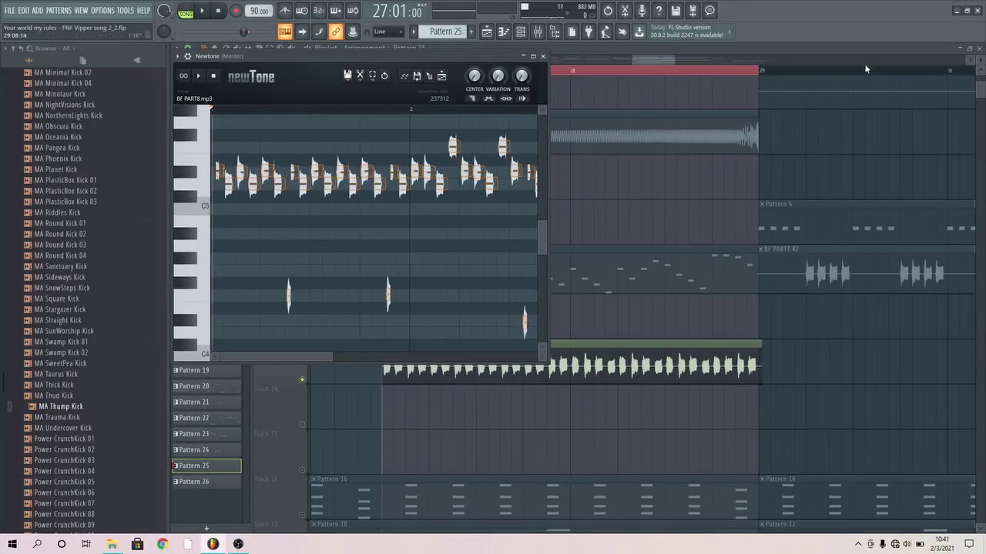
pyautogui.click(979, 49)
pyautogui.moveTo(462, 59)
pyautogui.mouseDown()
pyautogui.moveTo(451, 60)
pyautogui.moveTo(491, 61)
pyautogui.moveTo(466, 51)
pyautogui.mouseUp()
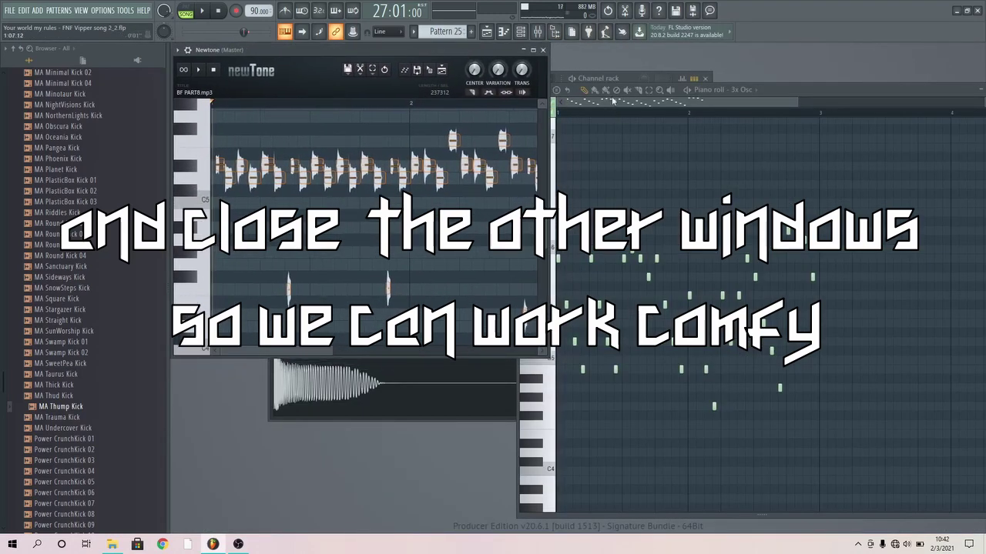
pyautogui.moveTo(763, 87); pyautogui.dragTo(818, 55)
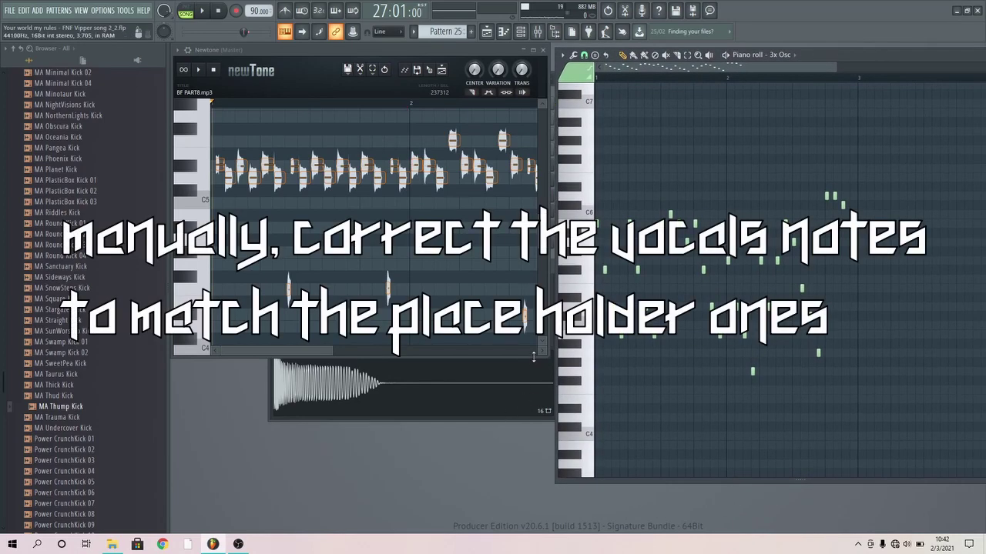
pyautogui.moveTo(546, 358); pyautogui.dragTo(561, 491)
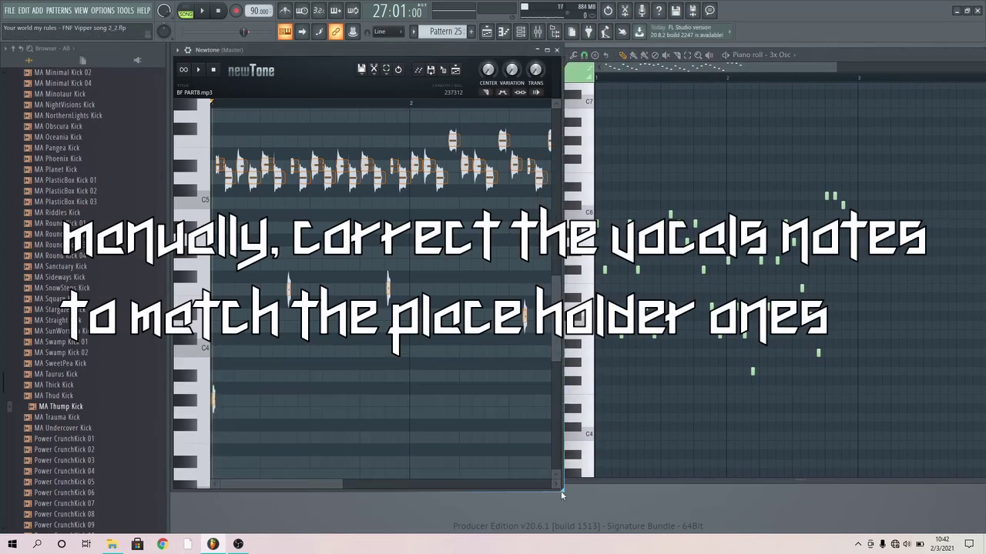
# - Repitch the first four beeps in Newtone to B5, F#5, D5 and B4, matching the placeholder notes
pyautogui.scroll(1, 347, 325)
pyautogui.scroll(2, 277, 265)
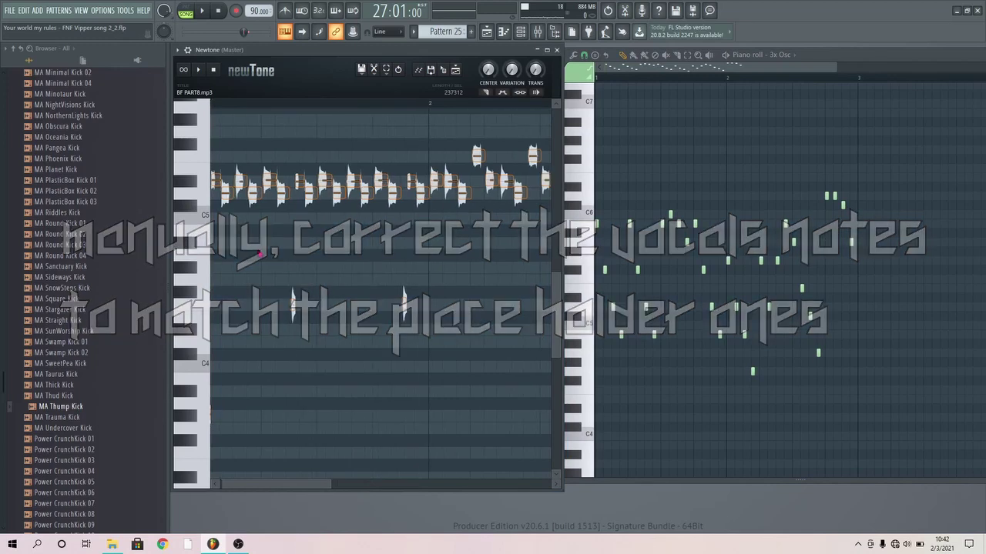
pyautogui.moveTo(215, 182); pyautogui.dragTo(208, 218)
pyautogui.scroll(1, 213, 225)
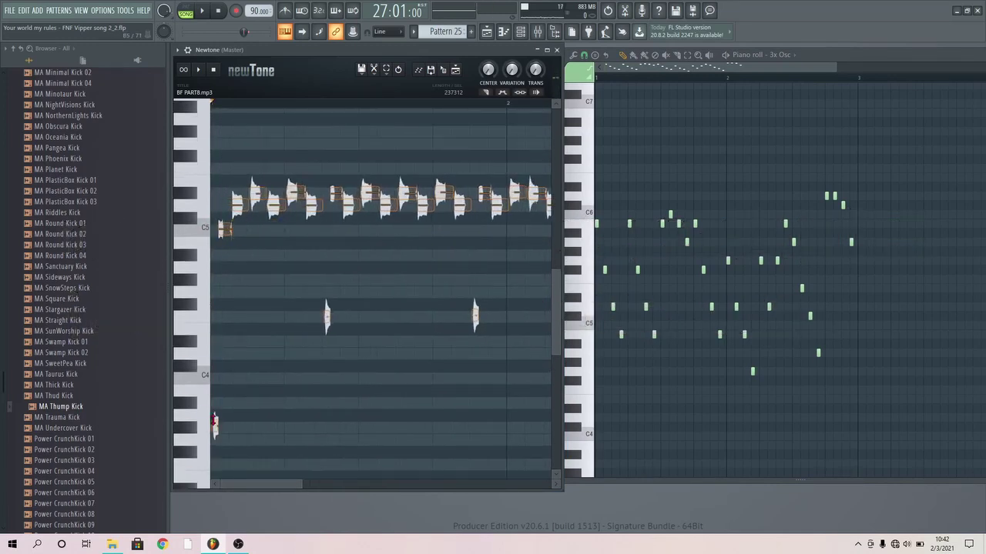
pyautogui.scroll(10, 226, 364)
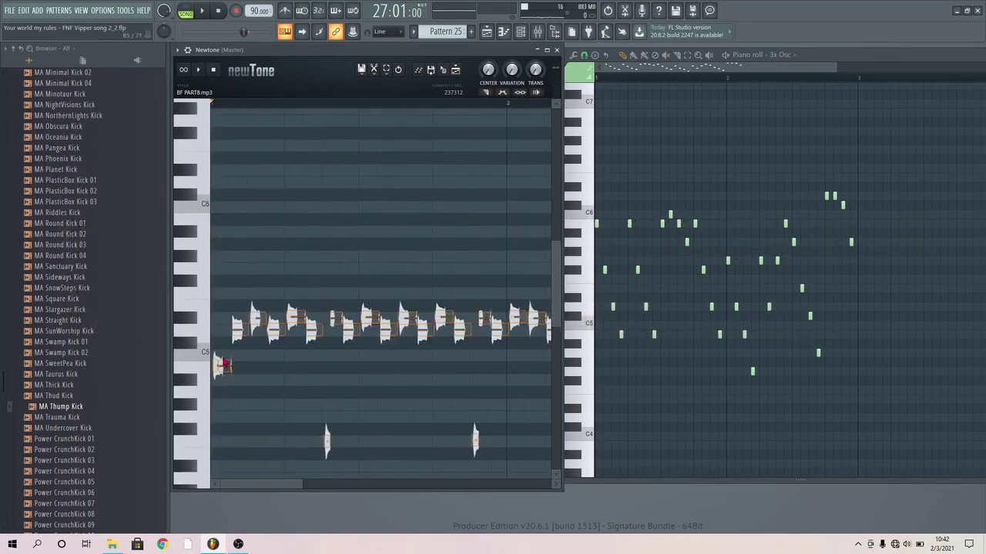
pyautogui.keyDown('ctrl'); pyautogui.scroll(1, 237, 131); pyautogui.keyUp('ctrl')
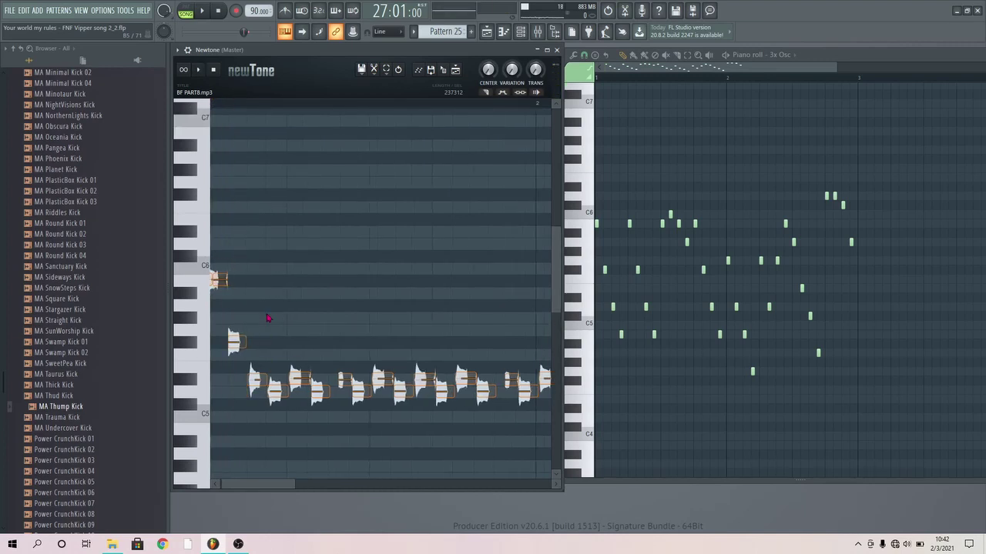
pyautogui.scroll(-3, 254, 238)
pyautogui.moveTo(282, 292); pyautogui.dragTo(283, 327)
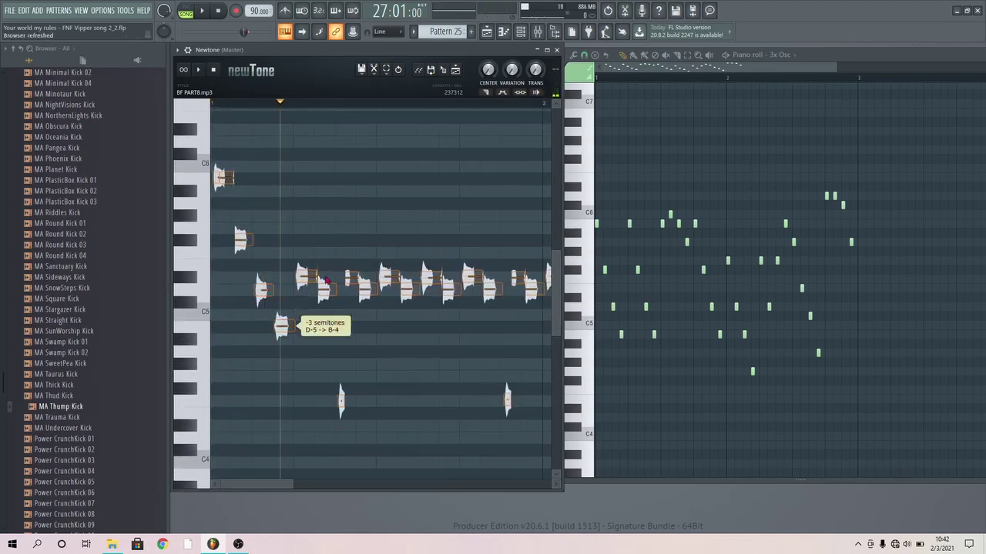
# - Repitch the remaining beeps of bar 1 in Newtone to match the placeholder melody, finishing the bar on D5 and B4
pyautogui.moveTo(305, 276); pyautogui.dragTo(305, 178)
pyautogui.moveTo(326, 290); pyautogui.dragTo(326, 240)
pyautogui.moveTo(350, 278); pyautogui.dragTo(330, 165)
pyautogui.moveTo(368, 275); pyautogui.dragTo(387, 201)
pyautogui.moveTo(409, 274); pyautogui.dragTo(457, 285)
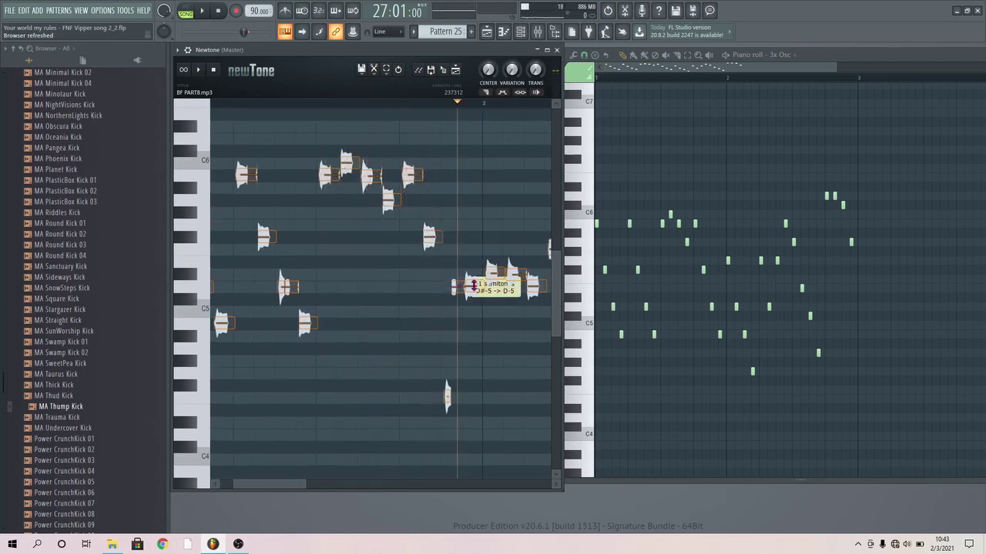
pyautogui.moveTo(446, 397); pyautogui.dragTo(446, 285)
pyautogui.moveTo(470, 287); pyautogui.dragTo(471, 318)
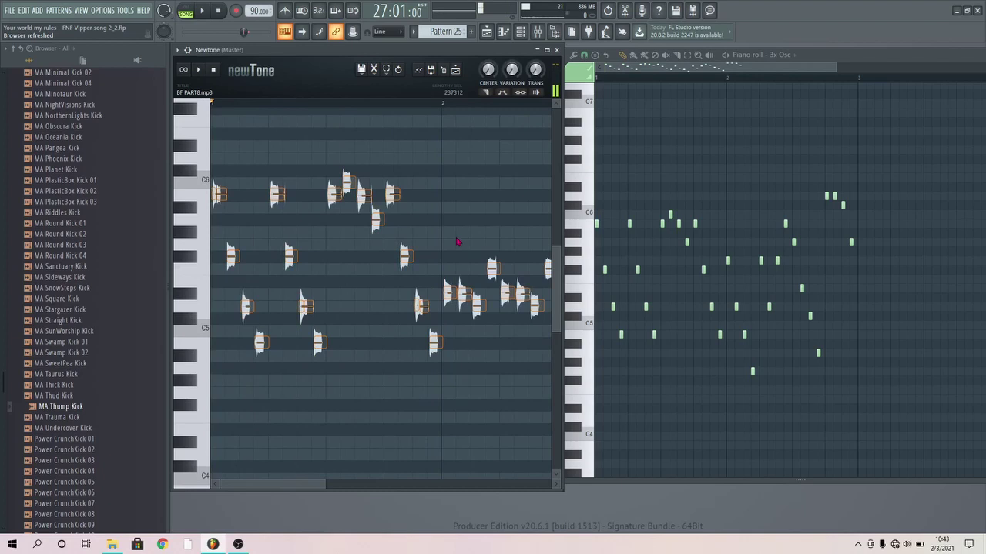
# - Repitch all the beeps of bar 2 in Newtone to follow the placeholder notes in the piano roll
pyautogui.scroll(1, 456, 238)
pyautogui.moveTo(456, 238); pyautogui.dragTo(368, 245)
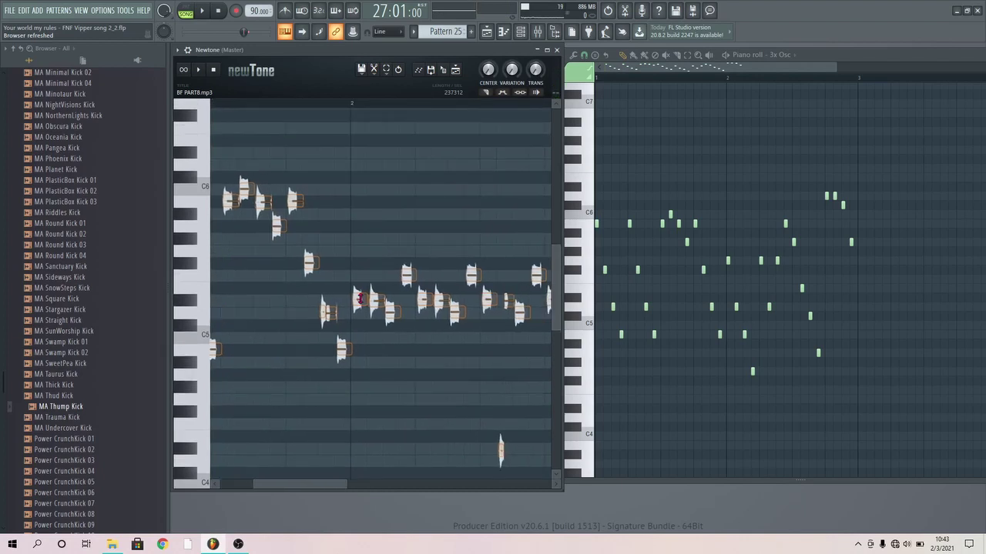
pyautogui.moveTo(391, 311); pyautogui.dragTo(391, 349)
pyautogui.scroll(-2, 396, 339)
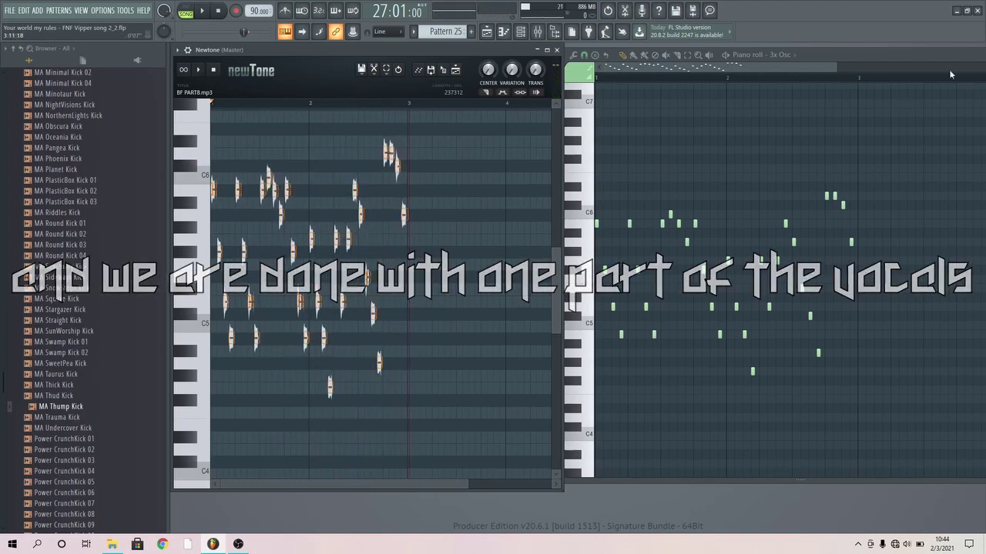
# - Close the piano roll and send the pitch-corrected vocals from Newtone to Track 12 of the playlist at bar 27
pyautogui.moveTo(954, 54); pyautogui.dragTo(778, 63)
pyautogui.click(863, 66)
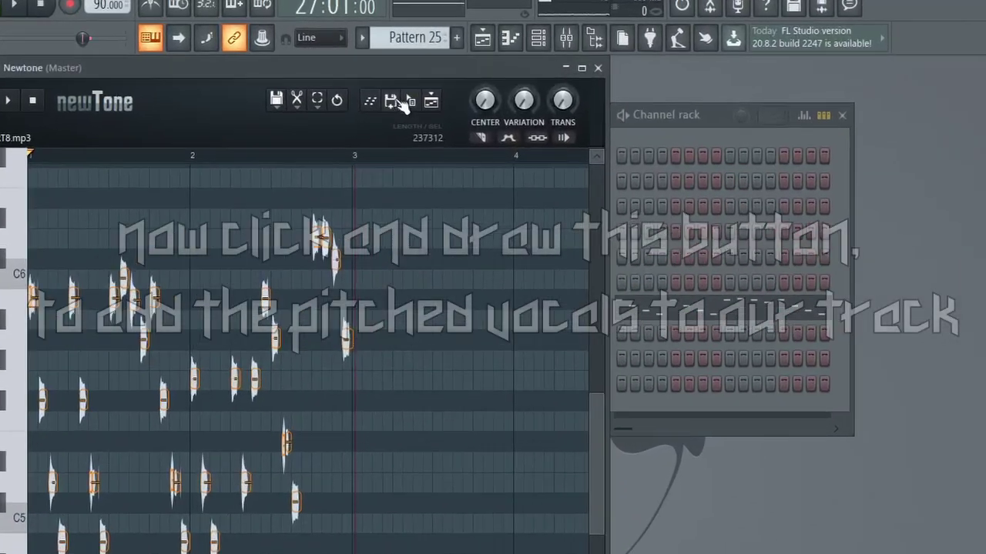
pyautogui.moveTo(404, 104); pyautogui.dragTo(417, 110)
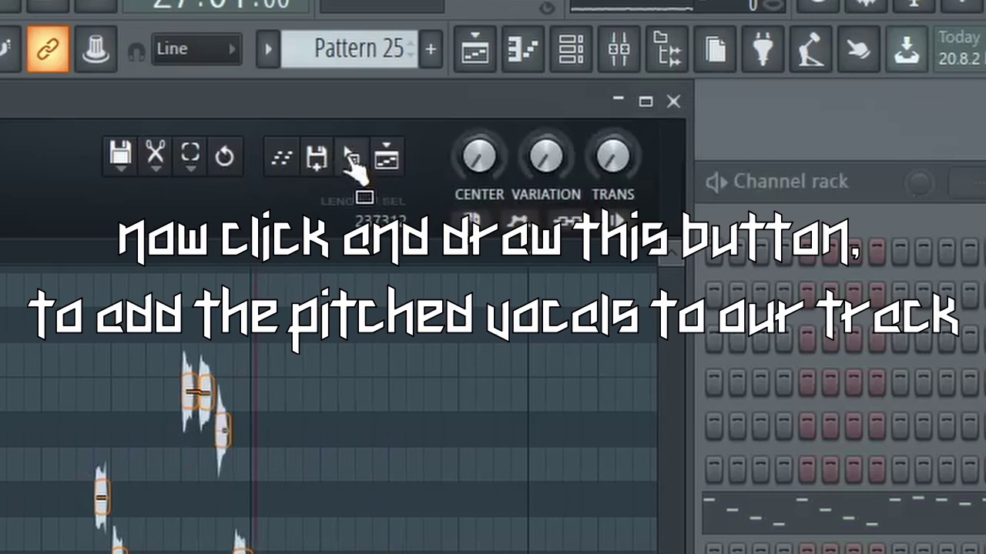
pyautogui.moveTo(350, 156); pyautogui.dragTo(393, 326)
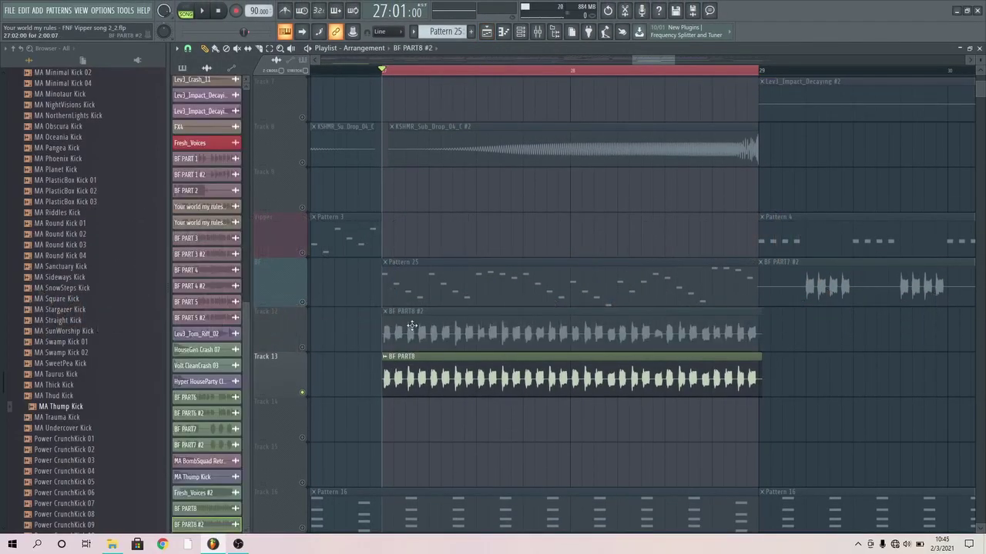
# - Delete the Pattern 25 placeholder clip and move the pitch-corrected vocal clip from Track 12 into its place on the BF track
pyautogui.rightClick(405, 293)
pyautogui.moveTo(411, 316); pyautogui.dragTo(411, 269)
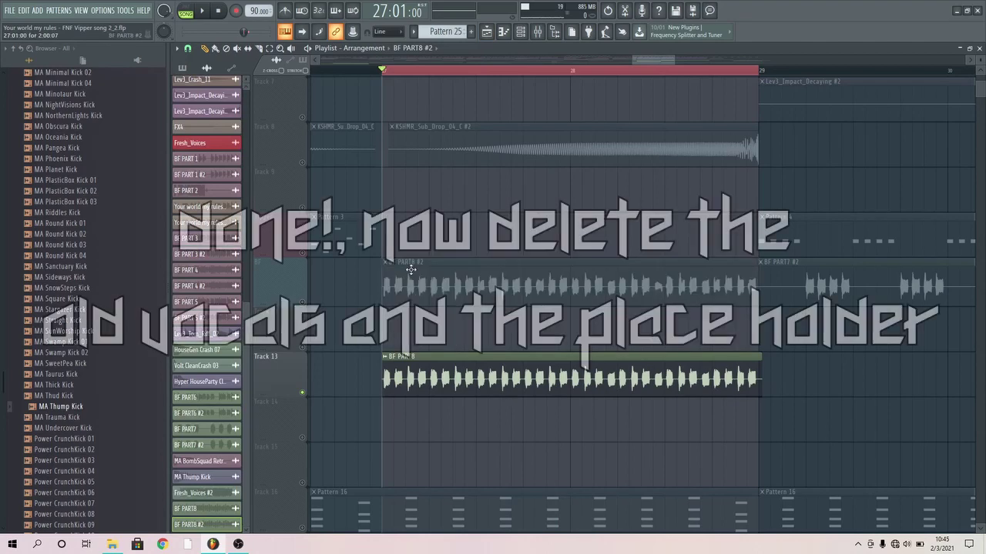
# - Unmute the BF track and delete the old BF PART8 vocal clip from Track 13
pyautogui.click(300, 299)
pyautogui.rightClick(420, 369)
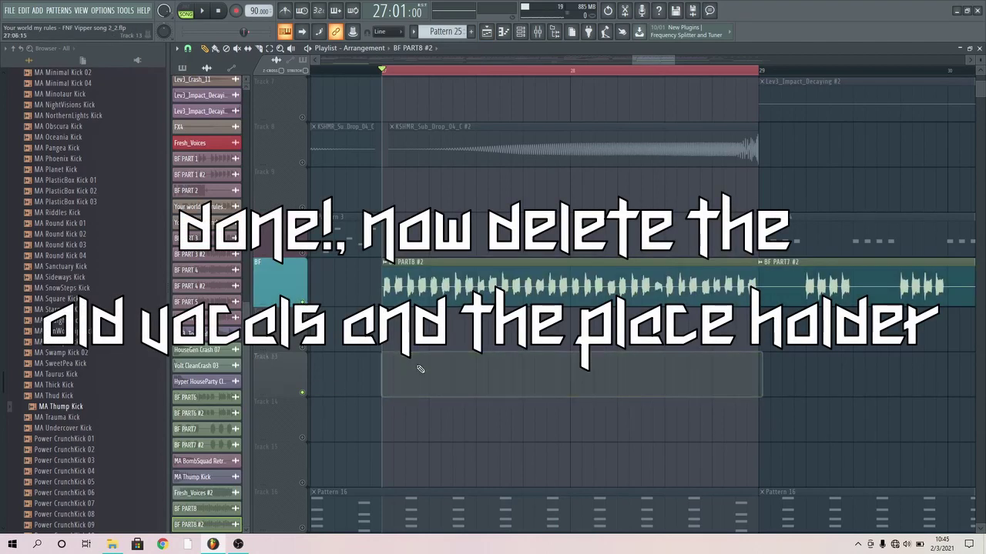
# - Play back the pitch-corrected BF vocals over bars 27 and 28 with the other tracks muted
pyautogui.scroll(-4, 478, 357)
pyautogui.press('space')
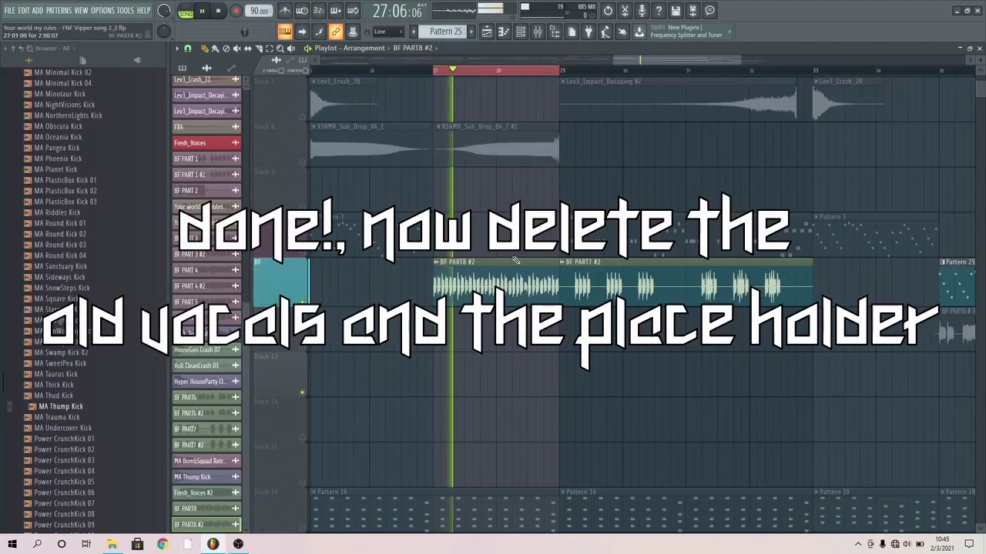
pyautogui.scroll(1, 465, 148)
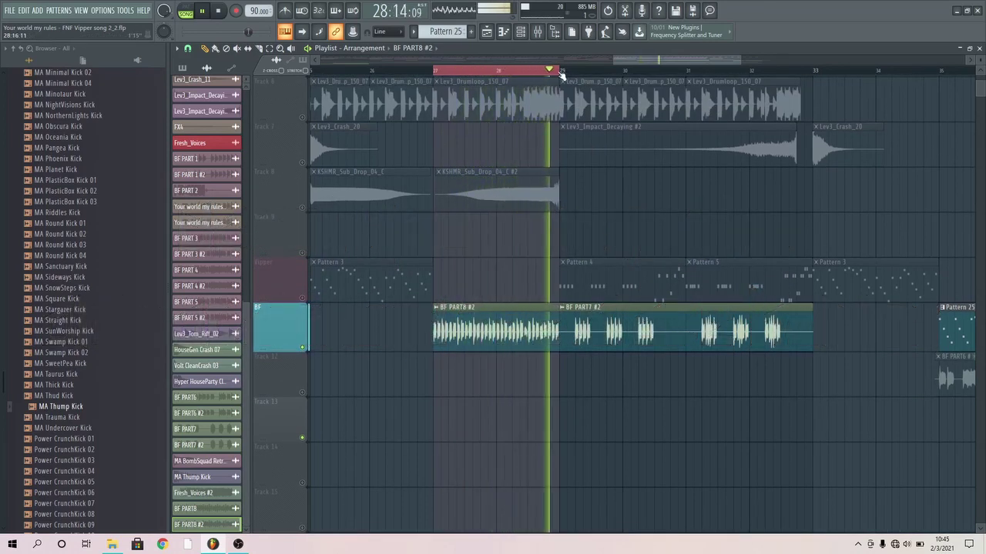
pyautogui.press('space')
# - Clear the playlist time selection, unmute all tracks and play the vocals together with the full mix
pyautogui.moveTo(563, 72); pyautogui.dragTo(443, 82)
pyautogui.click(447, 87)
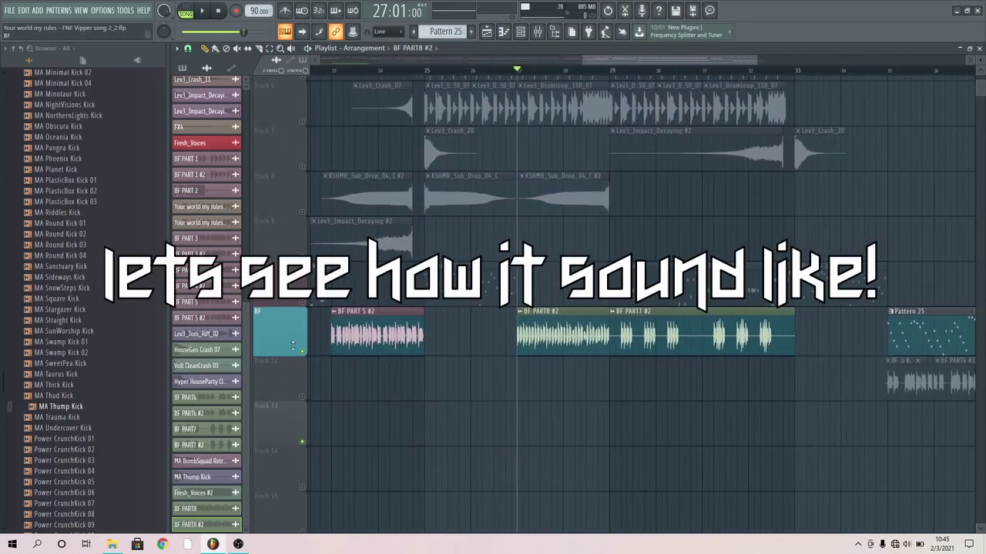
pyautogui.rightClick(303, 354)
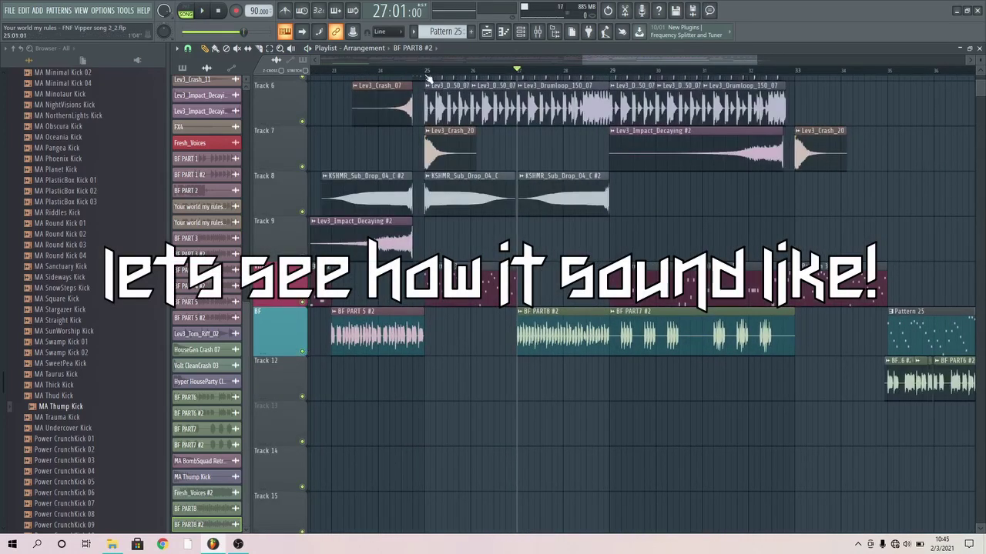
pyautogui.press('space')
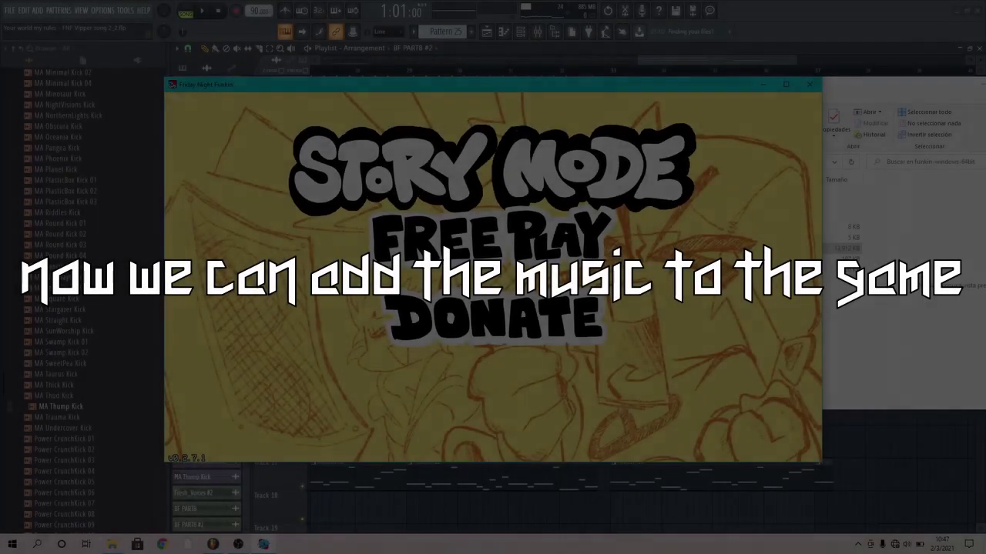
# - In Friday Night Funkin', open Freeplay and start the song with the added music
pyautogui.press('Down')
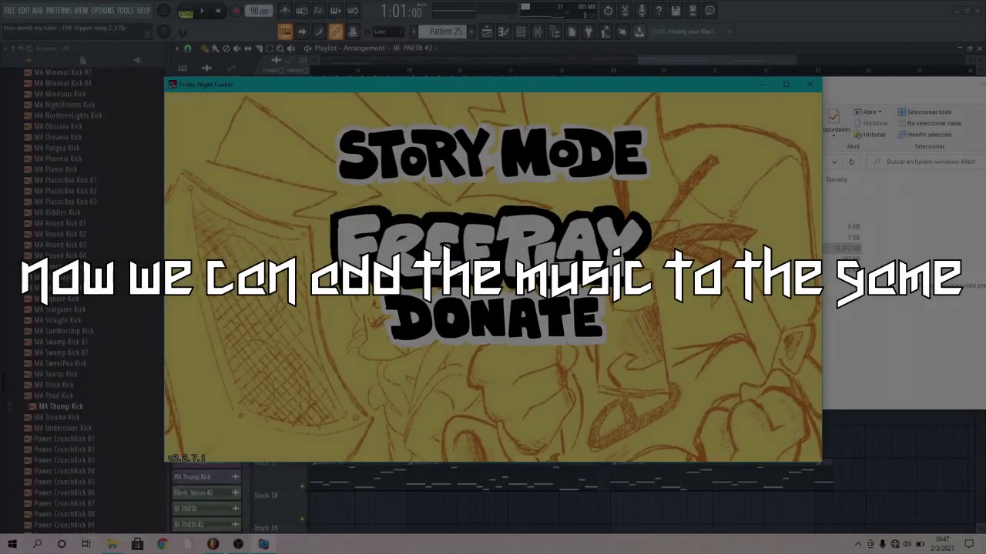
pyautogui.press('Return')
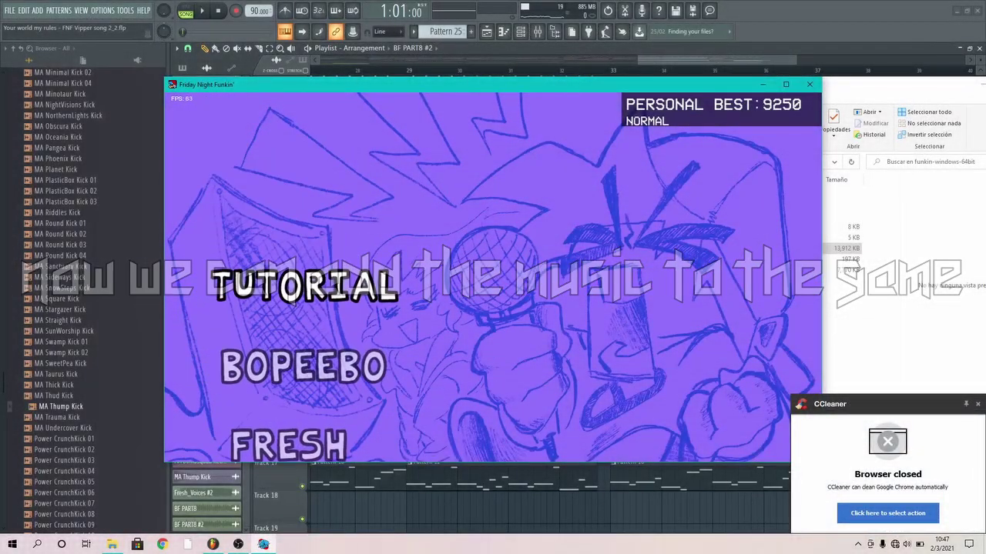
pyautogui.press('Down')
pyautogui.press('Return')
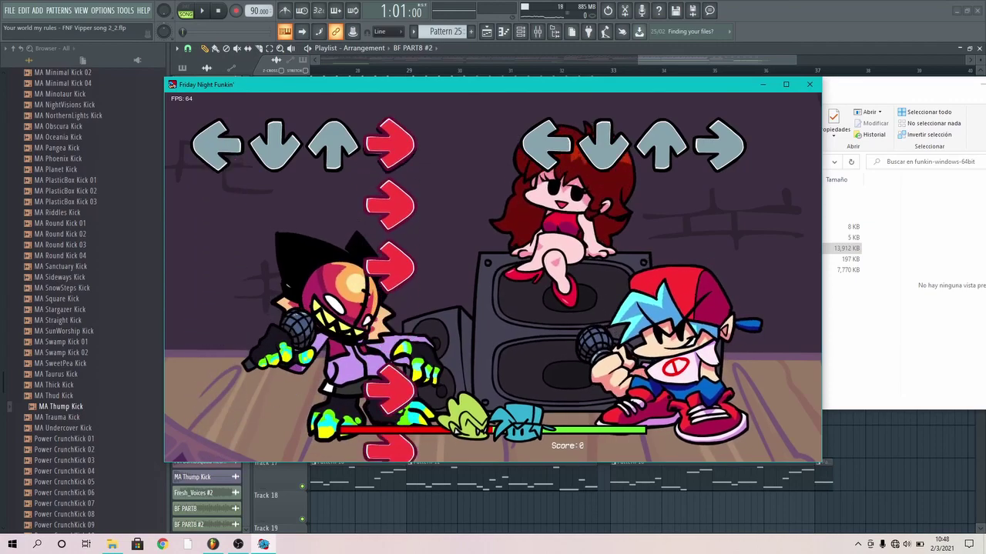
# - Play the song in the game, hitting BF's arrow notes in time with the vocals
pyautogui.press('Left')
pyautogui.press('Left')
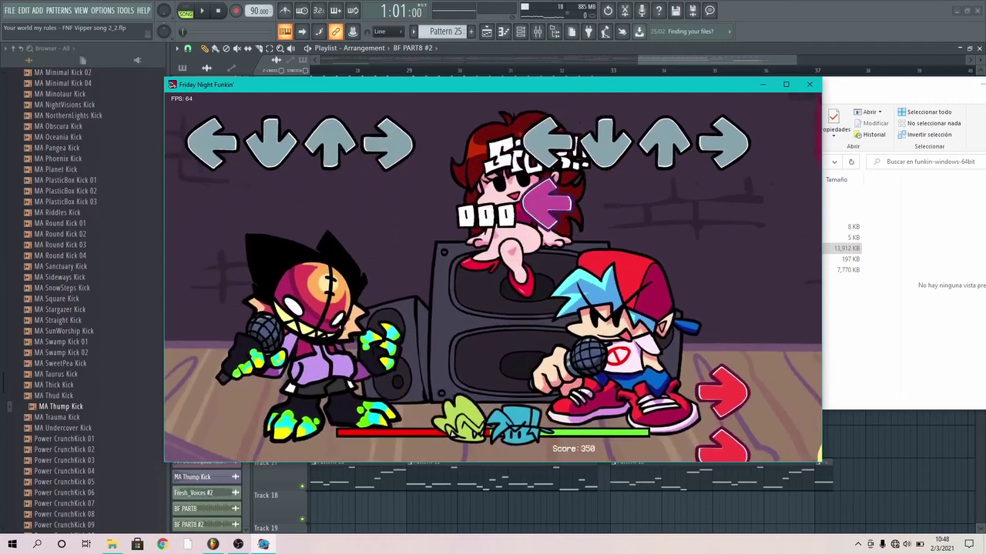
pyautogui.press('Right')
pyautogui.press('Right')
pyautogui.press('Right')
pyautogui.press('Right')
pyautogui.press('Right')
pyautogui.press('Down')
pyautogui.press('Down')
pyautogui.press('Down')
pyautogui.press('Down')
pyautogui.press('Down')
pyautogui.press('Down')
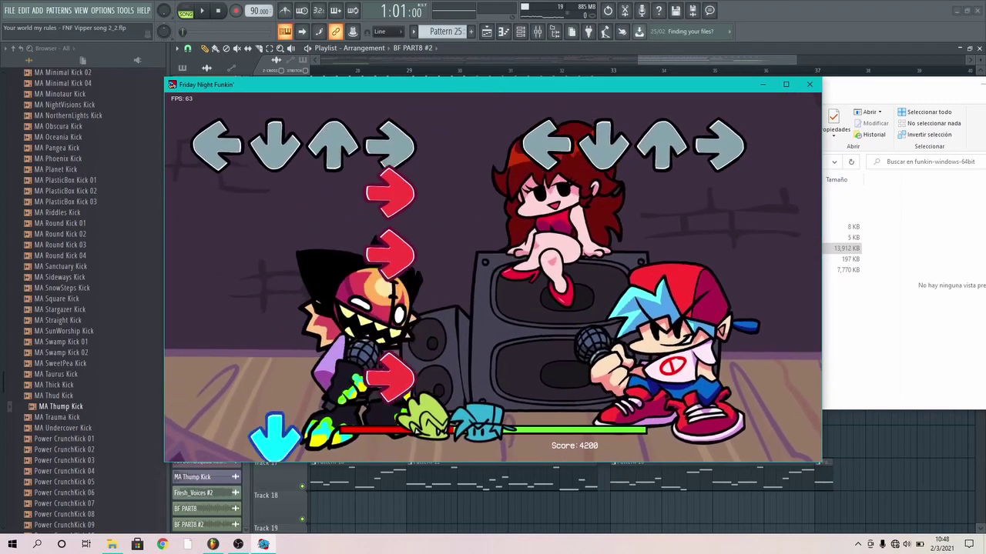
pyautogui.press('Down')
pyautogui.press('Down')
pyautogui.press('Up')
pyautogui.press('Down')
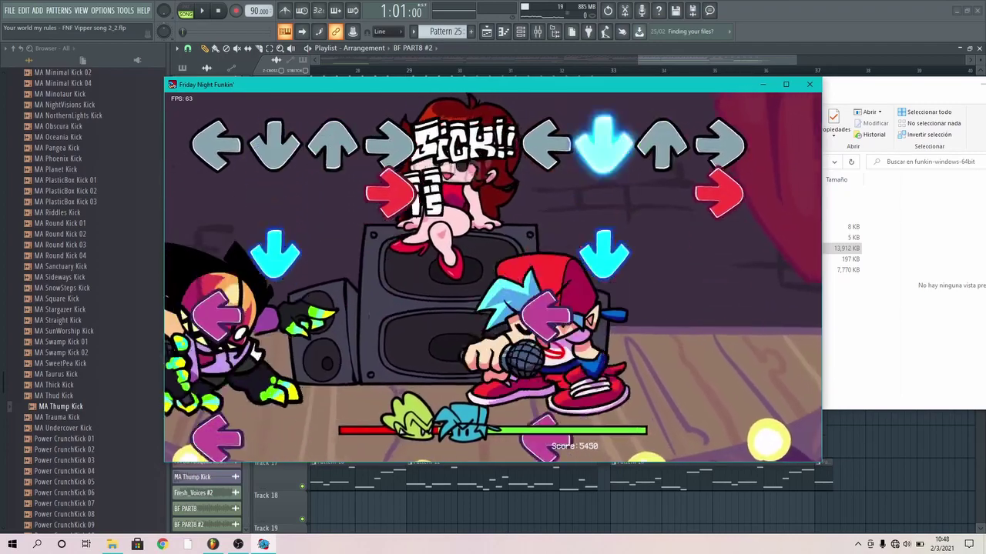
pyautogui.press('Right')
pyautogui.press('Down')
pyautogui.press('Left')
pyautogui.press('Right')
pyautogui.press('Left')
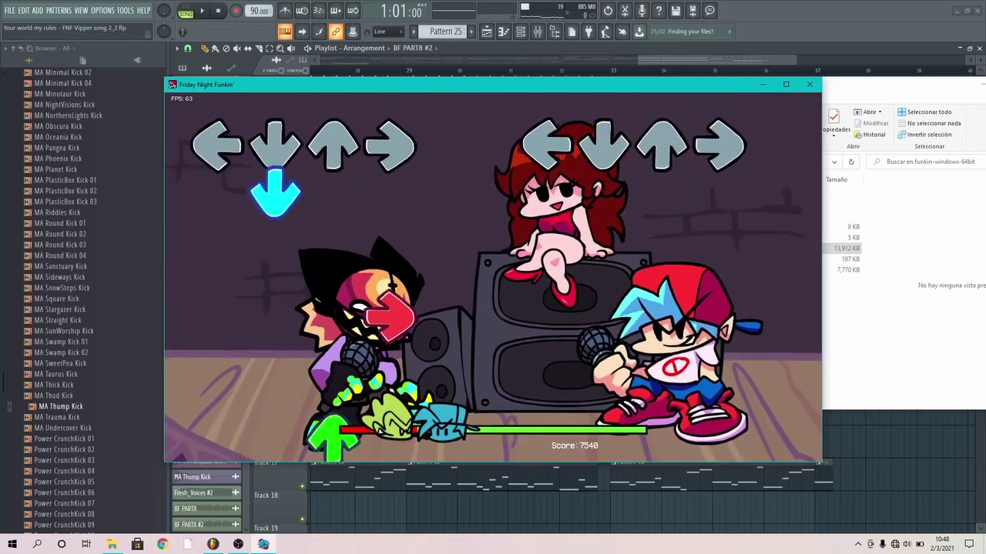
pyautogui.press('Left')
pyautogui.press('Left')
pyautogui.press('Up')
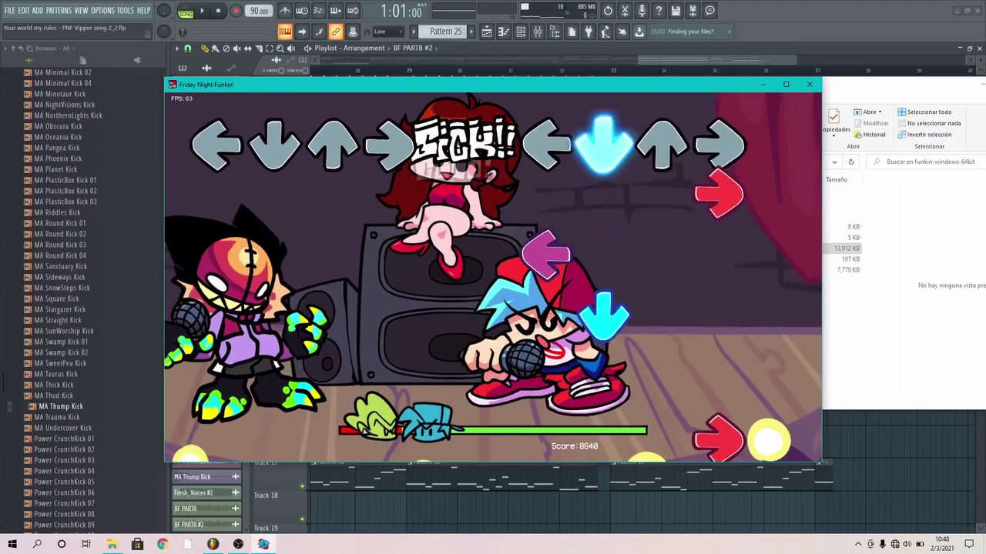
pyautogui.press('Down')
pyautogui.press('Right')
pyautogui.press('Left')
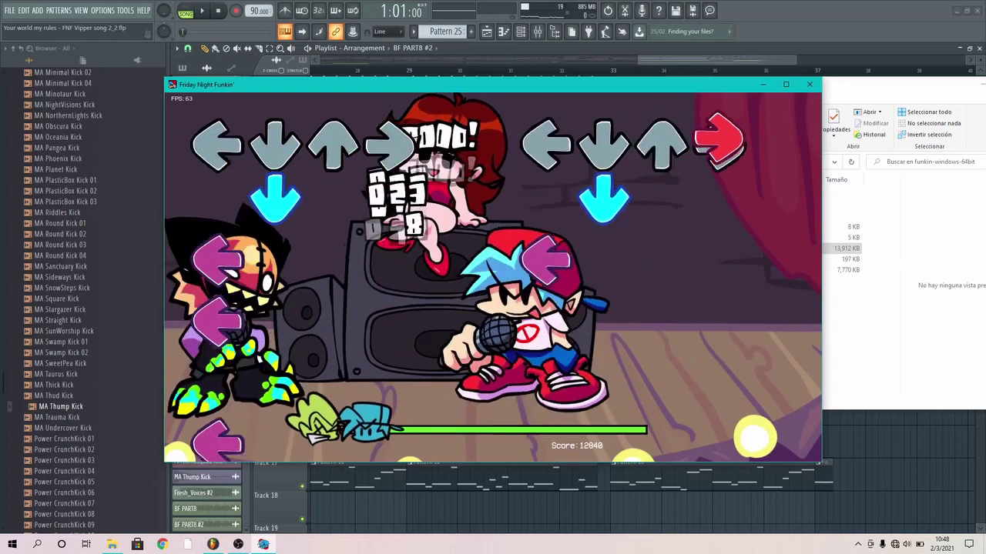
pyautogui.press('Right')
pyautogui.press('Down')
pyautogui.press('Left')
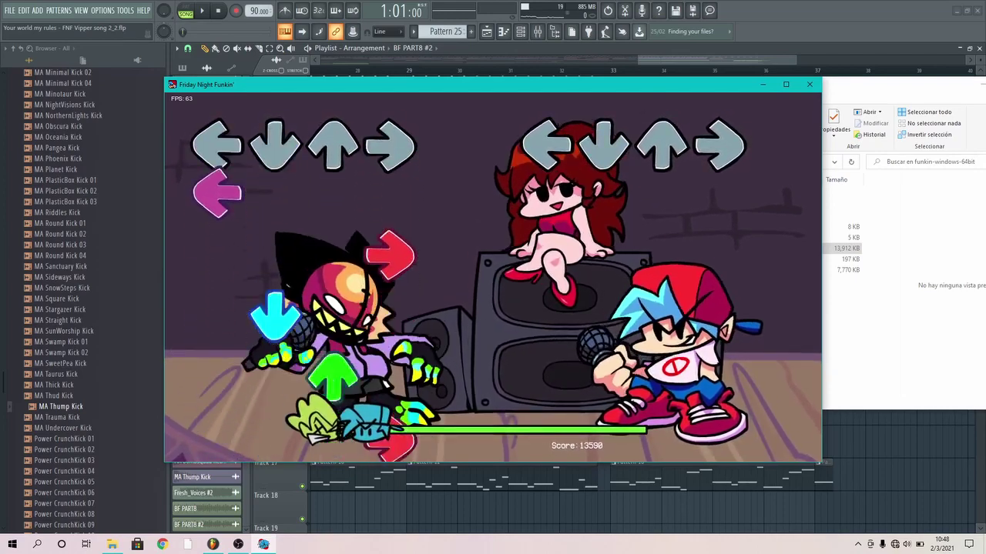
pyautogui.press('Up')
pyautogui.press('Down')
pyautogui.press('Left')
pyautogui.press('Left')
pyautogui.press('Left')
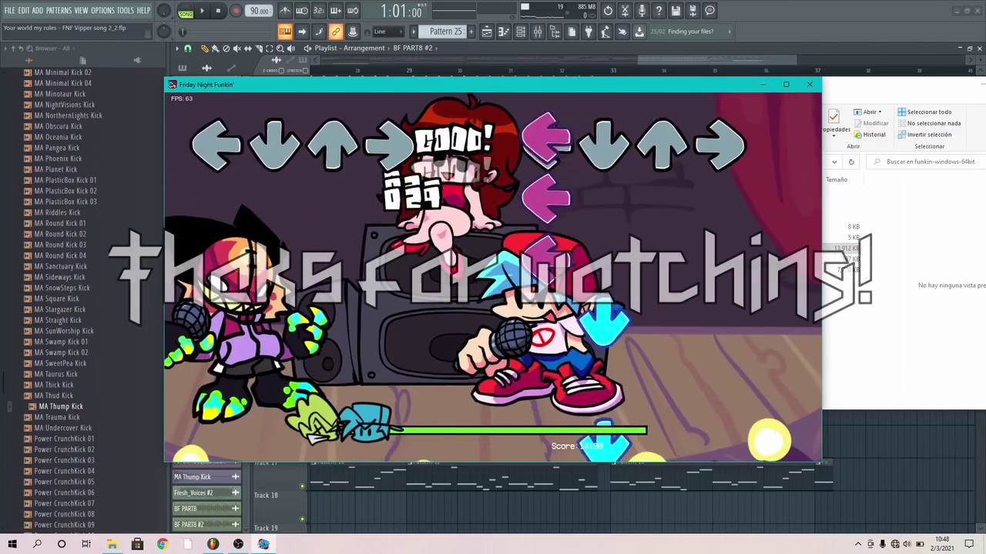
pyautogui.press('Down')
pyautogui.press('Down')
pyautogui.press('Down')
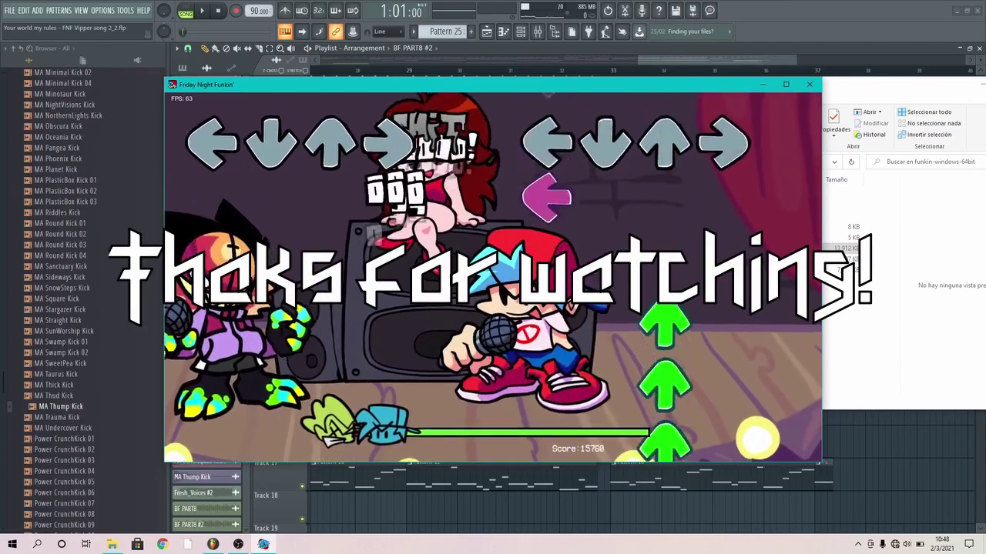
pyautogui.press('Up')
pyautogui.press('Down')
pyautogui.press('Down')
pyautogui.press('Down')
pyautogui.press('Right')
pyautogui.press('Left')
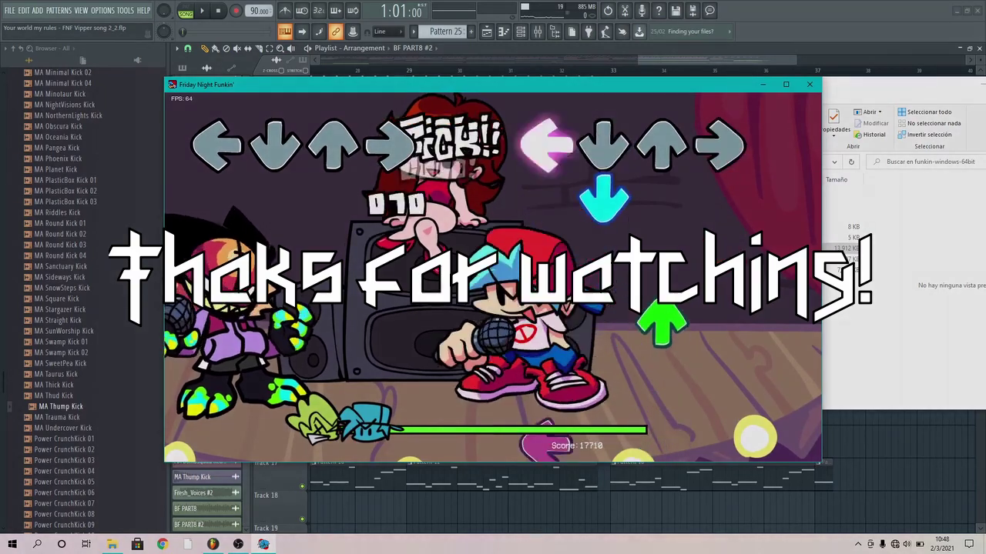
pyautogui.press('Down')
pyautogui.press('Up')
pyautogui.press('Left')
pyautogui.press('Up')
pyautogui.press('Up')
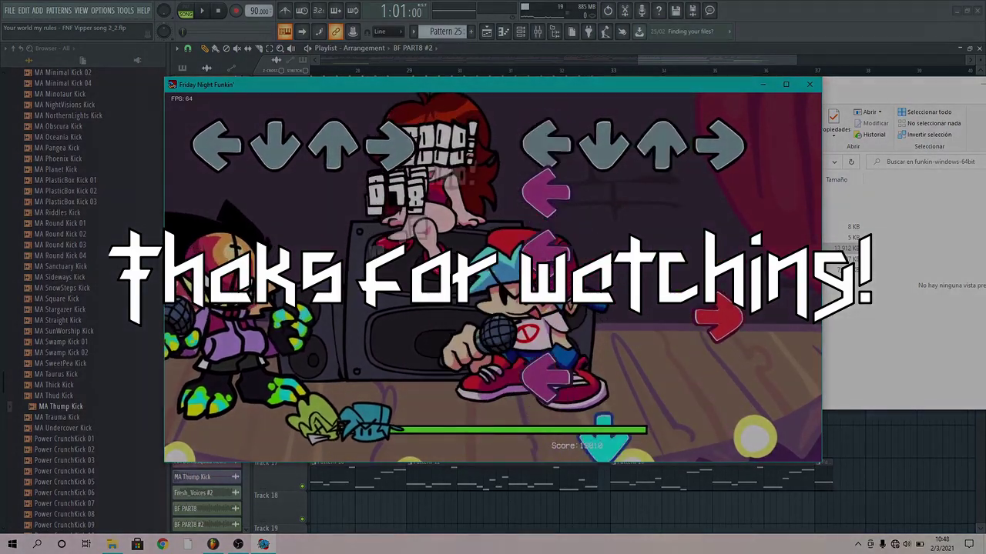
pyautogui.press('Left')
pyautogui.press('Left')
pyautogui.press('Right')
pyautogui.press('Left')
pyautogui.press('Down')
pyautogui.press('Down')
pyautogui.press('Right')
pyautogui.press('Down')
pyautogui.press('Right')
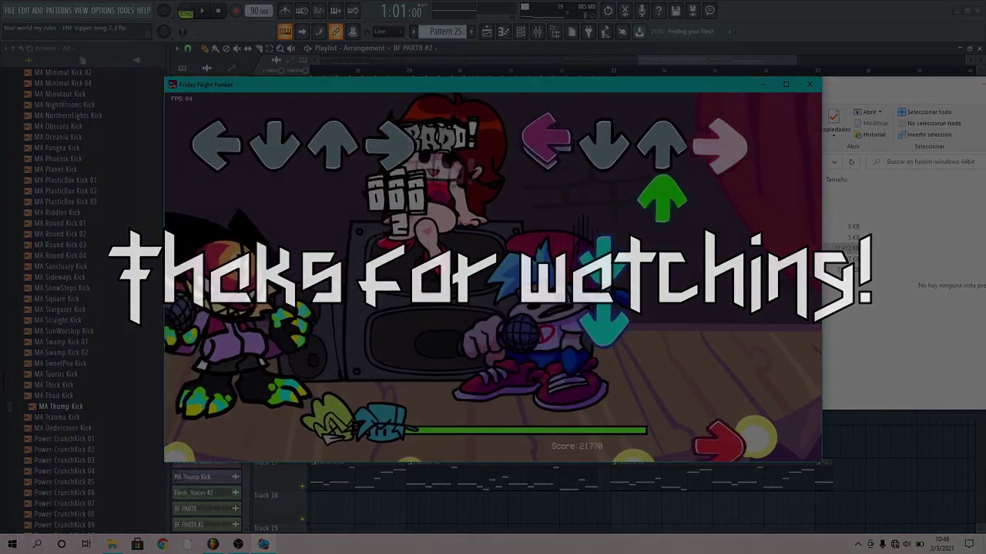
pyautogui.press('Up')
pyautogui.press('Down')
pyautogui.press('Down')
pyautogui.press('Right')
pyautogui.press('Down')
pyautogui.press('Up')
pyautogui.press('Right')
pyautogui.press('Down')
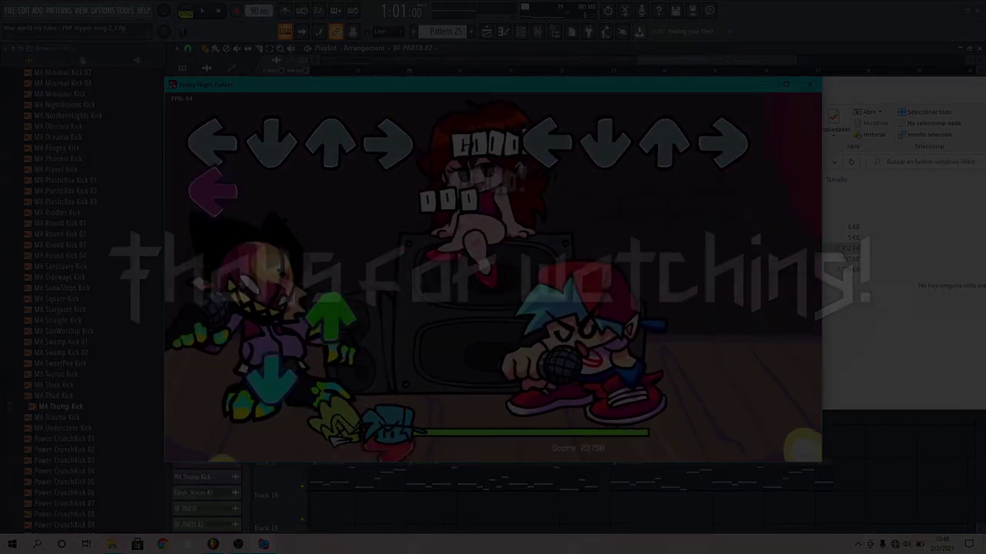